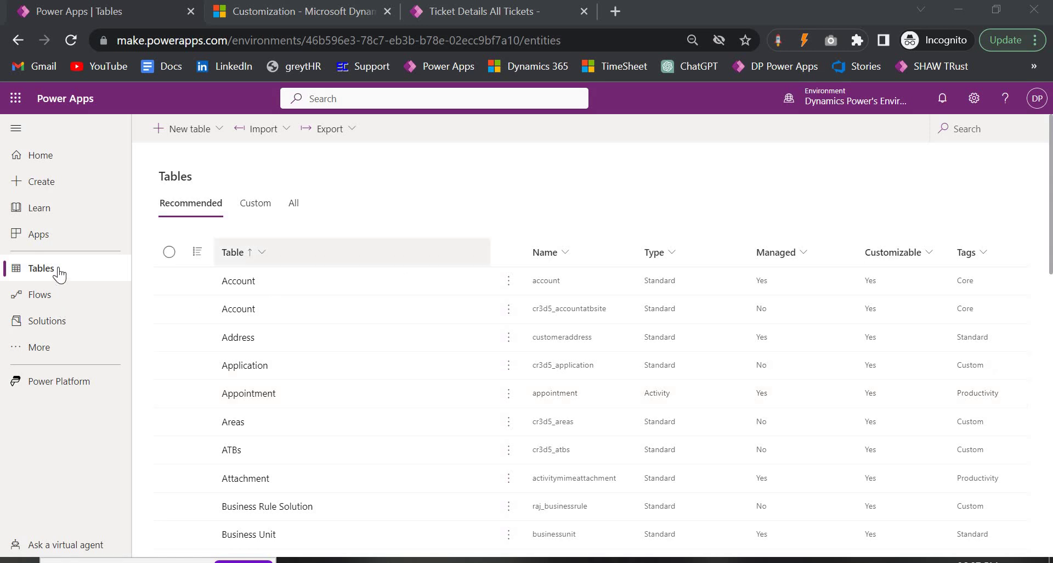
Step: Open the environment's Tables list and look through the recommended tables
{"action": "left_click", "coordinate": [58, 159]}
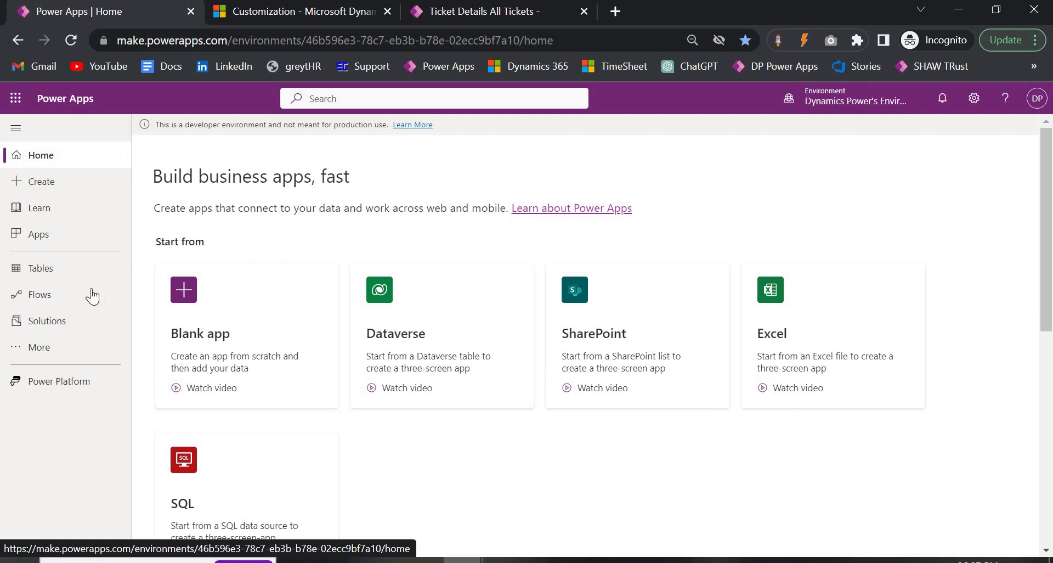
{"action": "left_click", "coordinate": [53, 270]}
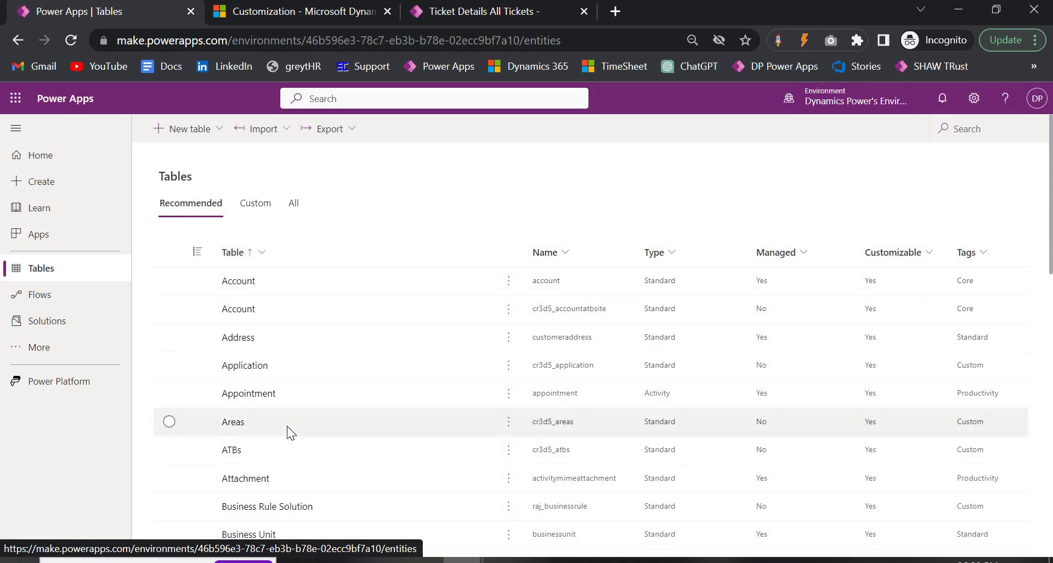
{"action": "scroll", "coordinate": [287, 427], "scroll_direction": "down", "scroll_amount": 5}
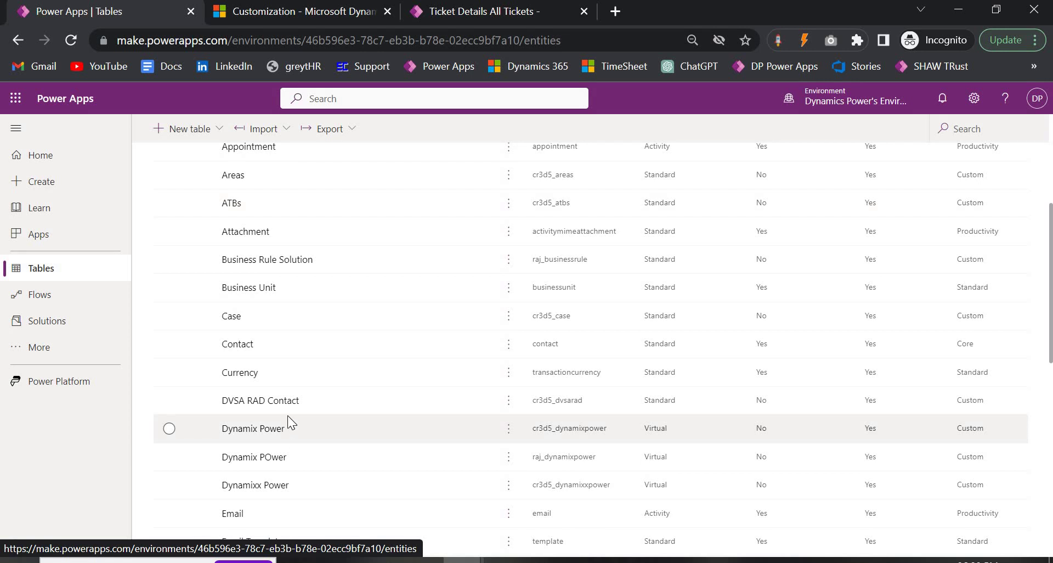
{"action": "scroll", "coordinate": [288, 418], "scroll_direction": "up", "scroll_amount": 5}
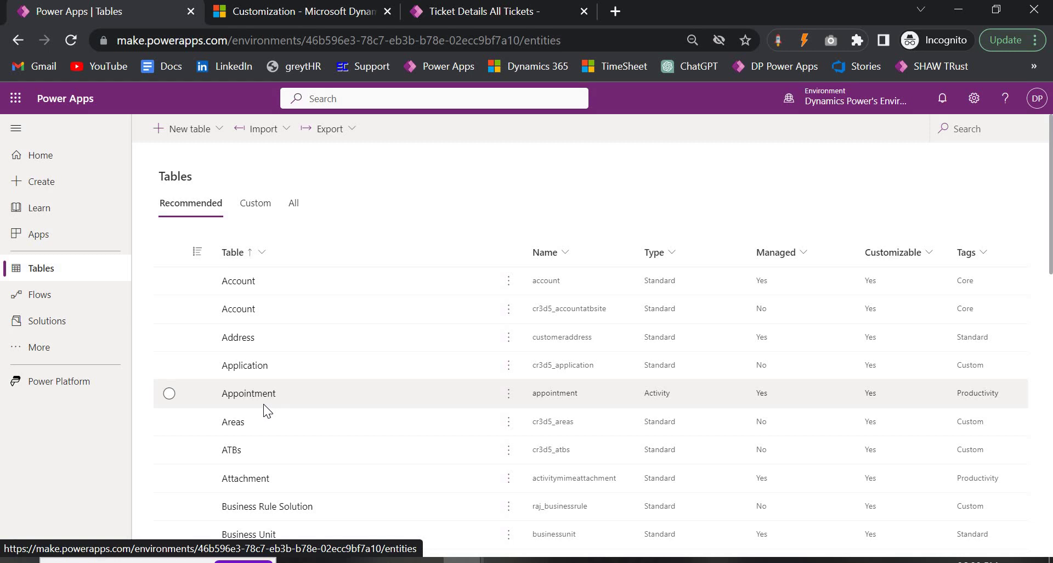
{"action": "left_click", "coordinate": [225, 128]}
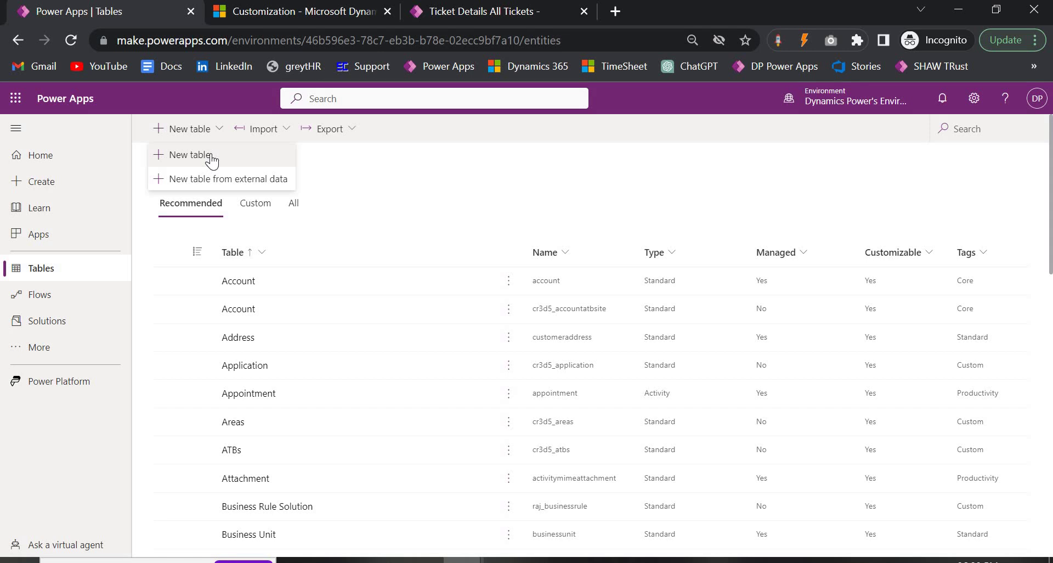
{"action": "left_click", "coordinate": [212, 157]}
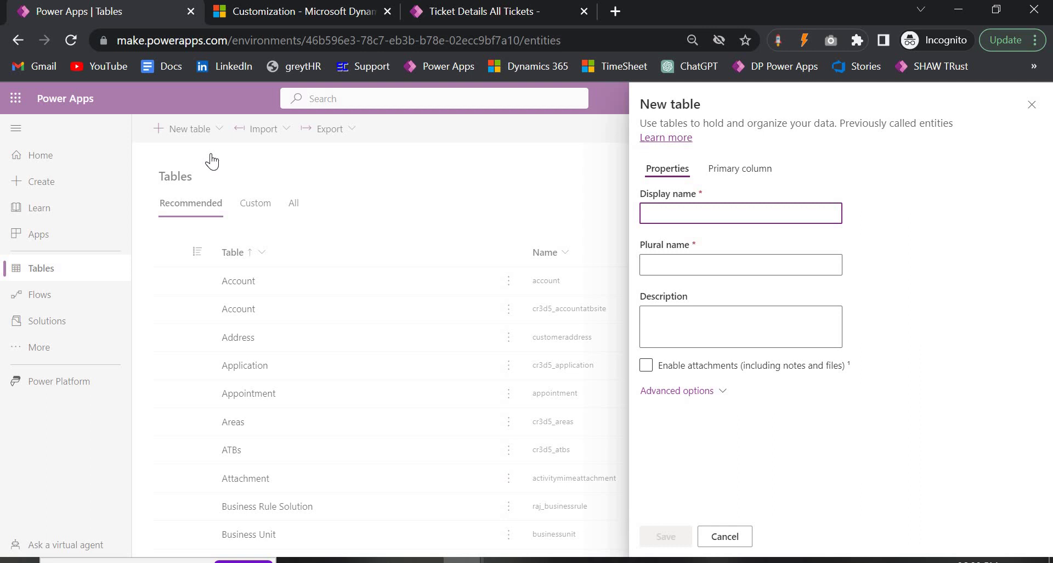
{"action": "left_click", "coordinate": [723, 392]}
{"action": "scroll", "coordinate": [685, 307], "scroll_direction": "down", "scroll_amount": 4}
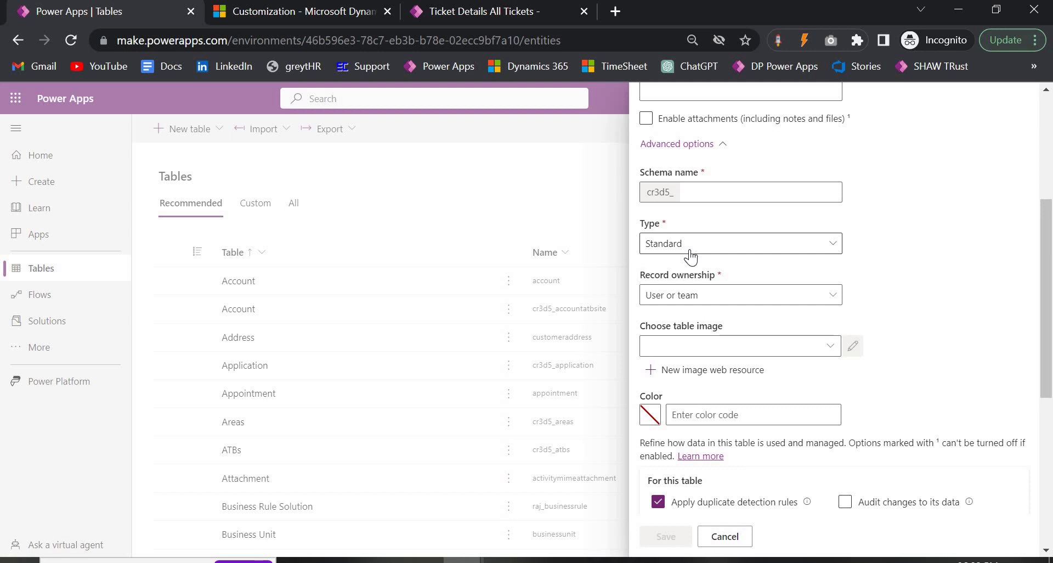
{"action": "left_click", "coordinate": [690, 256]}
{"action": "left_click", "coordinate": [672, 310]}
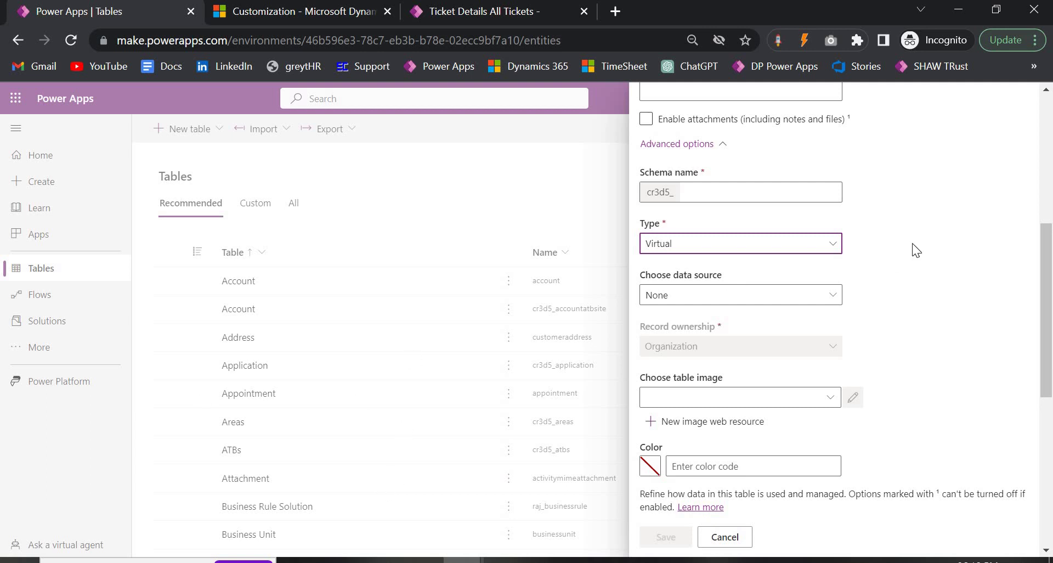
{"action": "left_click", "coordinate": [735, 537]}
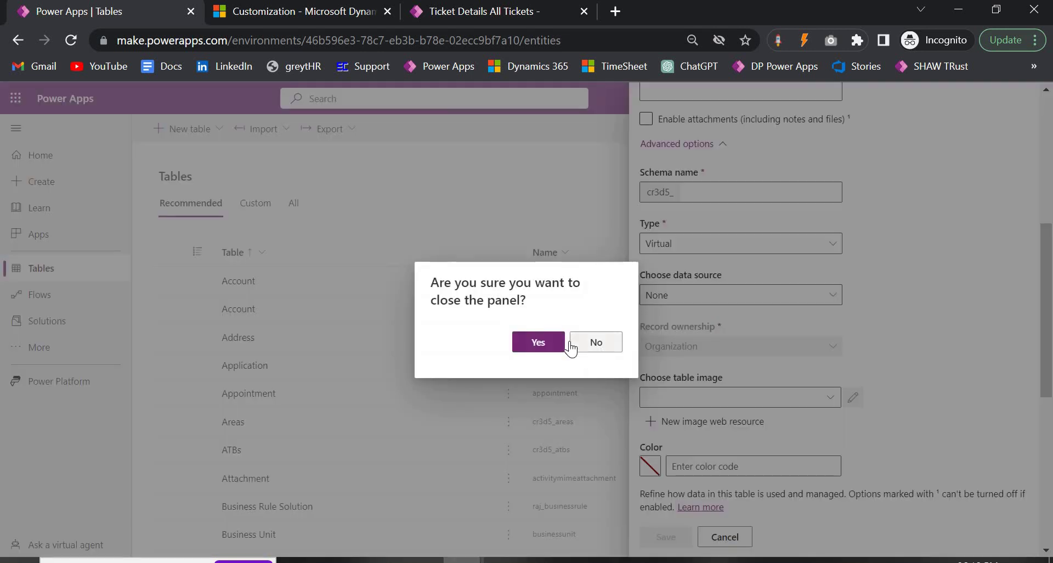
{"action": "left_click", "coordinate": [539, 344]}
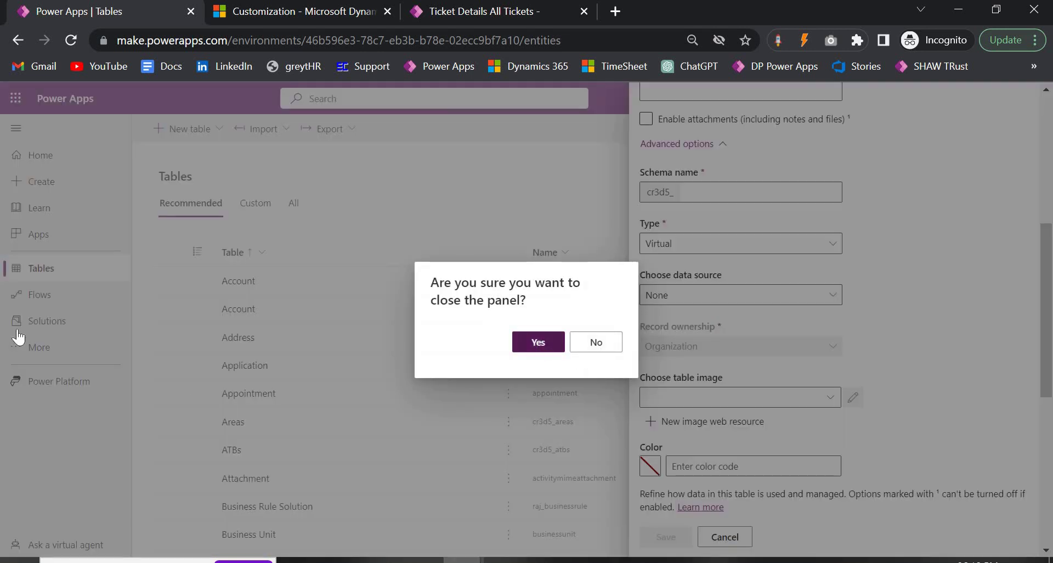
Step: Open the Account table and view its columns
{"action": "left_click", "coordinate": [248, 286]}
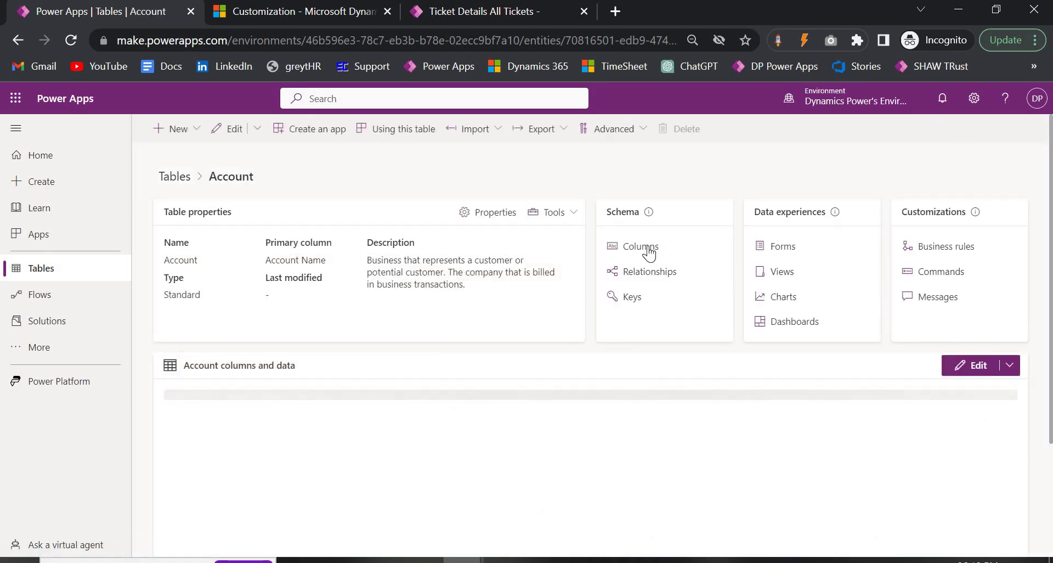
{"action": "left_click", "coordinate": [638, 246]}
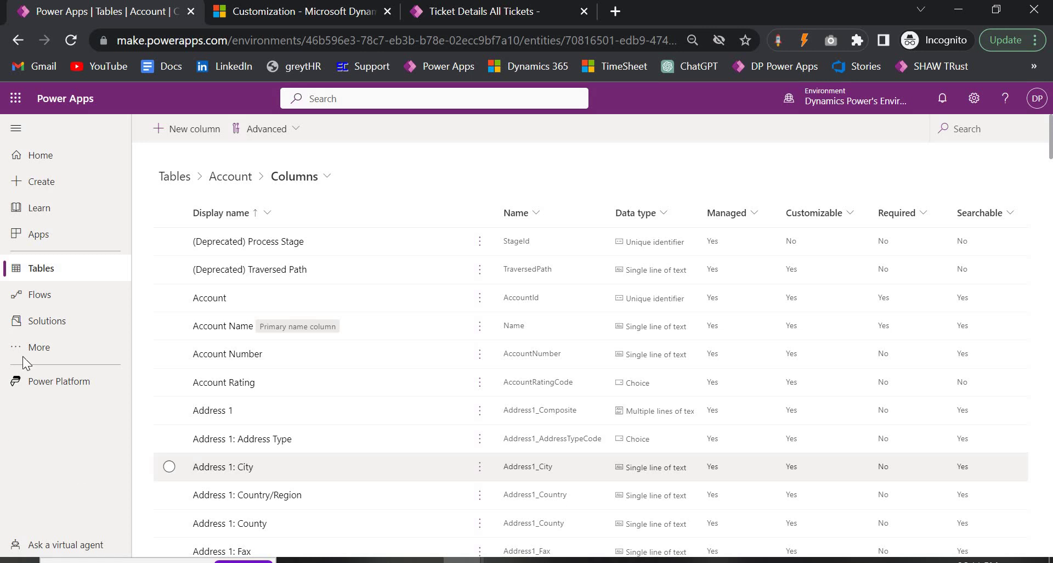
Step: Return to the Tables list and open the wizard for a new table from external data
{"action": "left_click", "coordinate": [49, 270]}
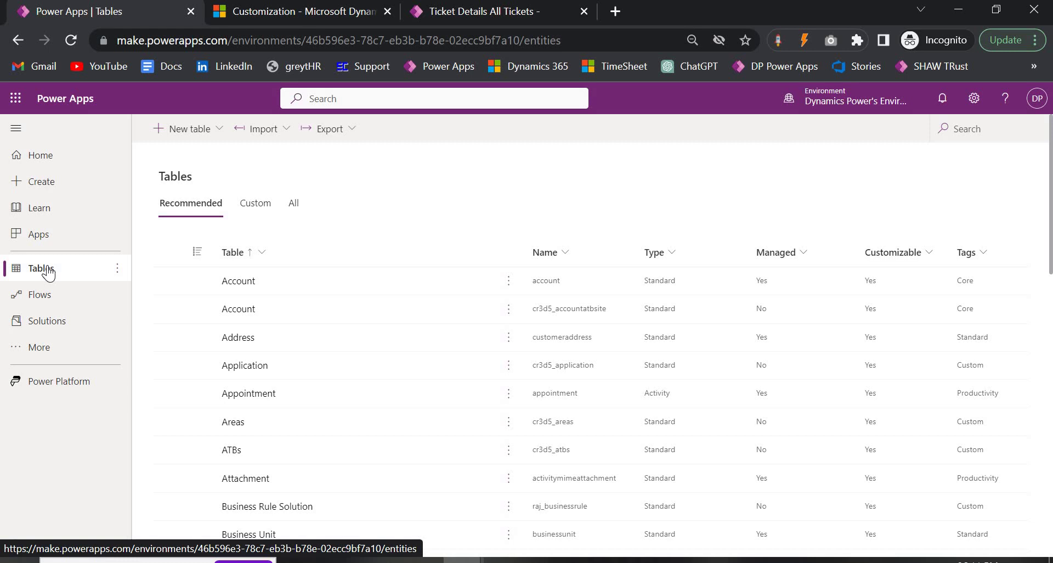
{"action": "left_click", "coordinate": [221, 135]}
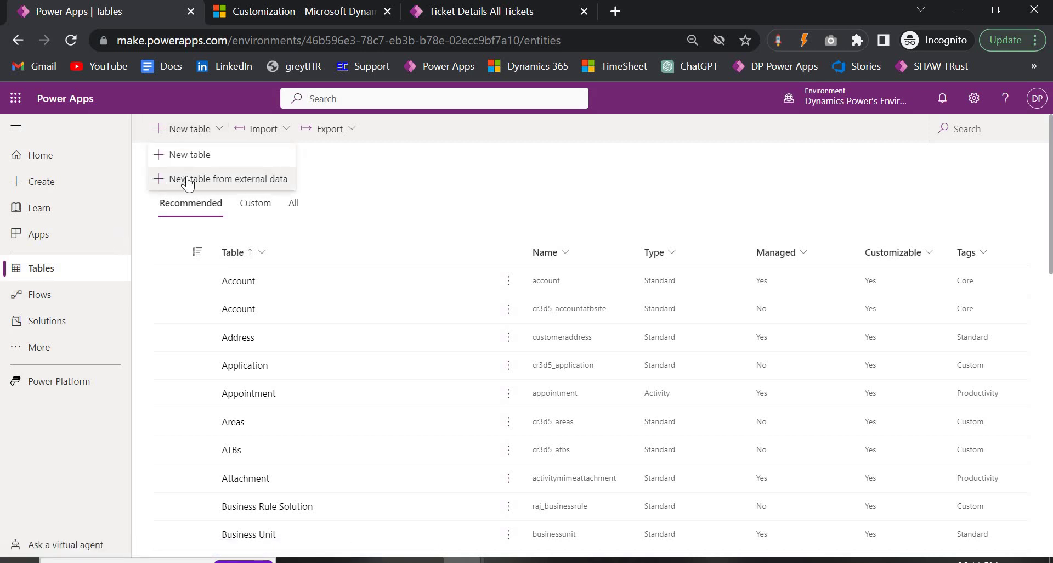
{"action": "left_click", "coordinate": [263, 188]}
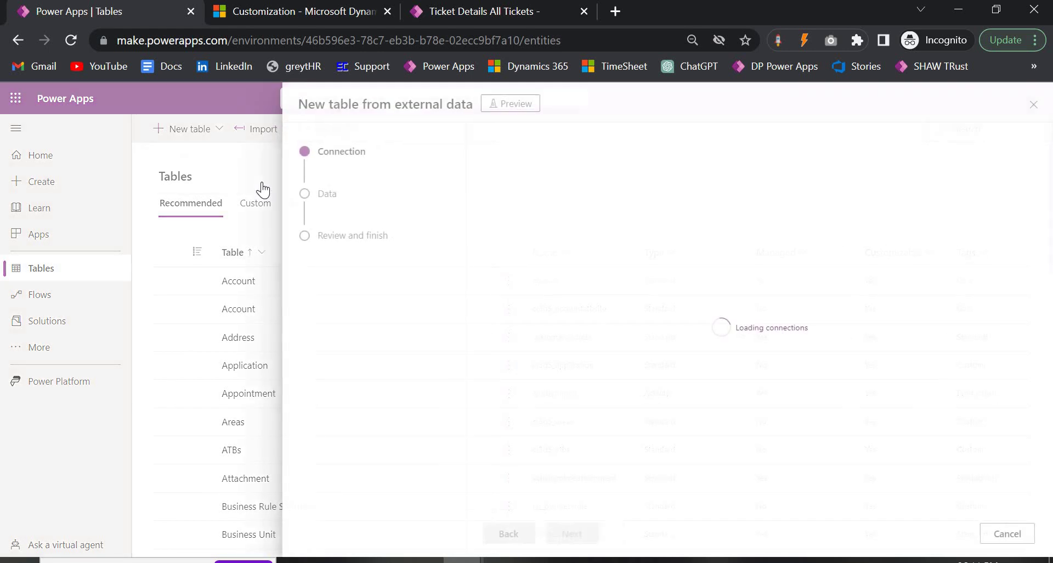
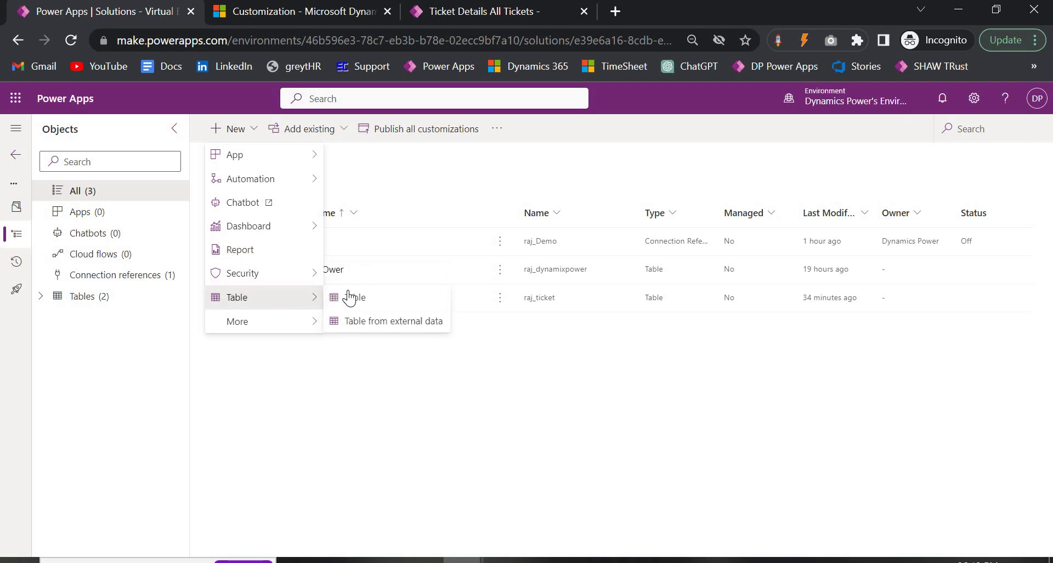
Step: Start a new table in the Virtual Entity solution with the display name Dynamix Power
{"action": "left_click", "coordinate": [349, 298]}
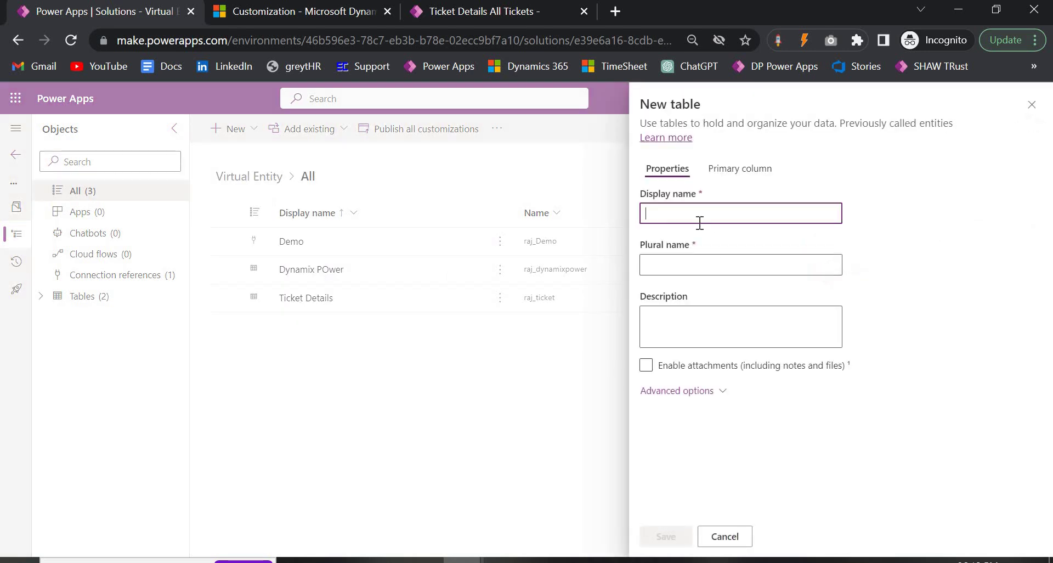
{"action": "type", "text": "Y"}
{"action": "key", "text": "BackSpace"}
{"action": "type", "text": "Dynamix Power"}
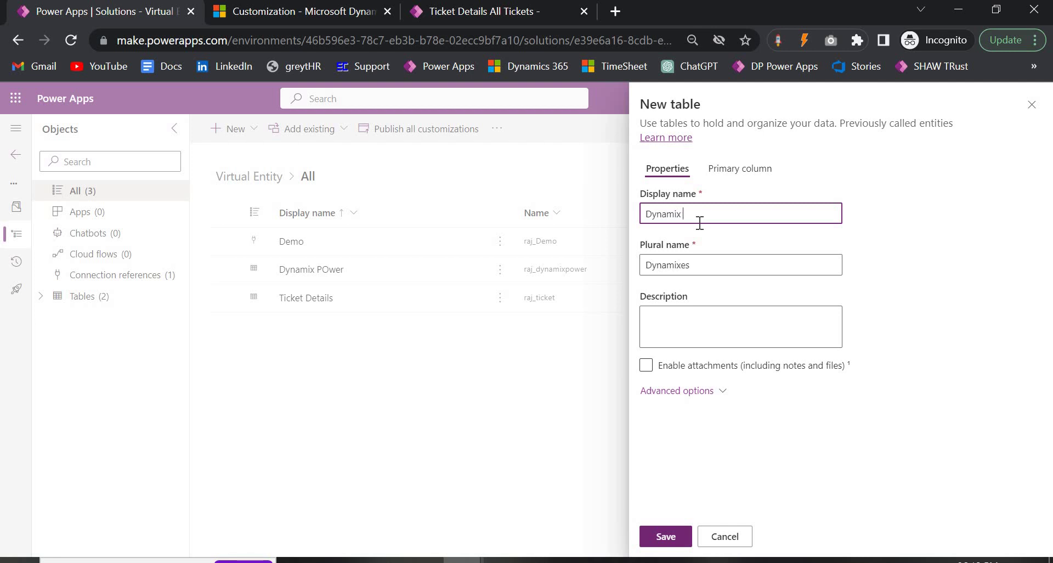
Step: Show the new table's advanced options and set its type to Virtual
{"action": "left_click", "coordinate": [722, 396]}
{"action": "scroll", "coordinate": [719, 357], "scroll_direction": "down", "scroll_amount": 3}
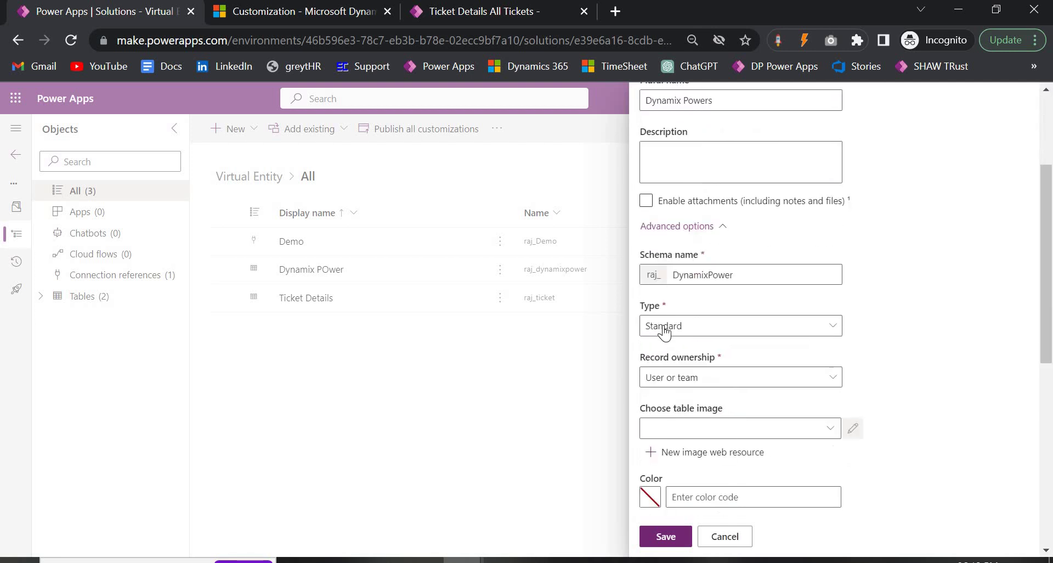
{"action": "left_click", "coordinate": [718, 328]}
{"action": "key", "text": "Escape"}
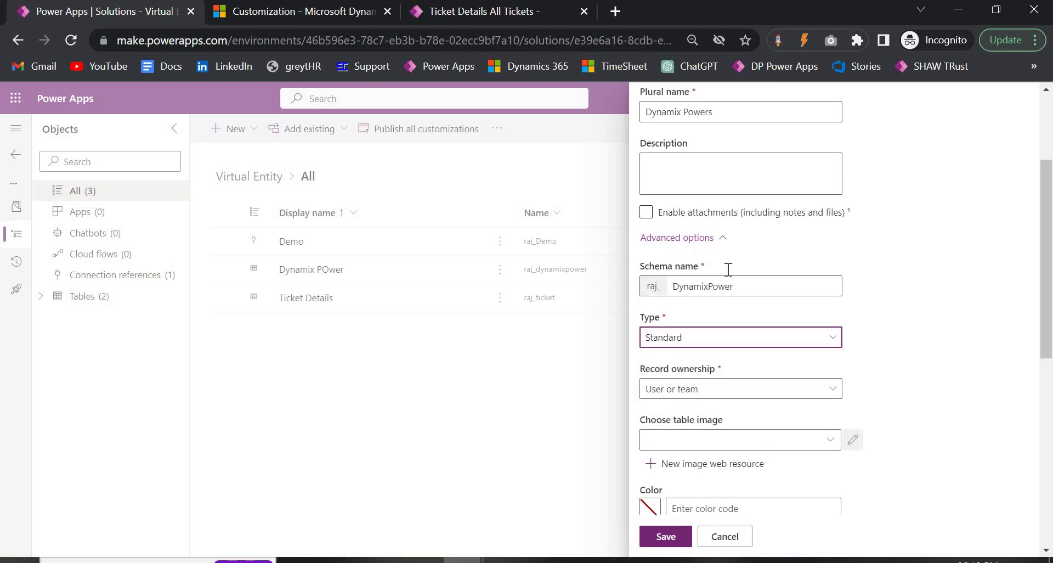
{"action": "scroll", "coordinate": [689, 477], "scroll_direction": "up", "scroll_amount": 3}
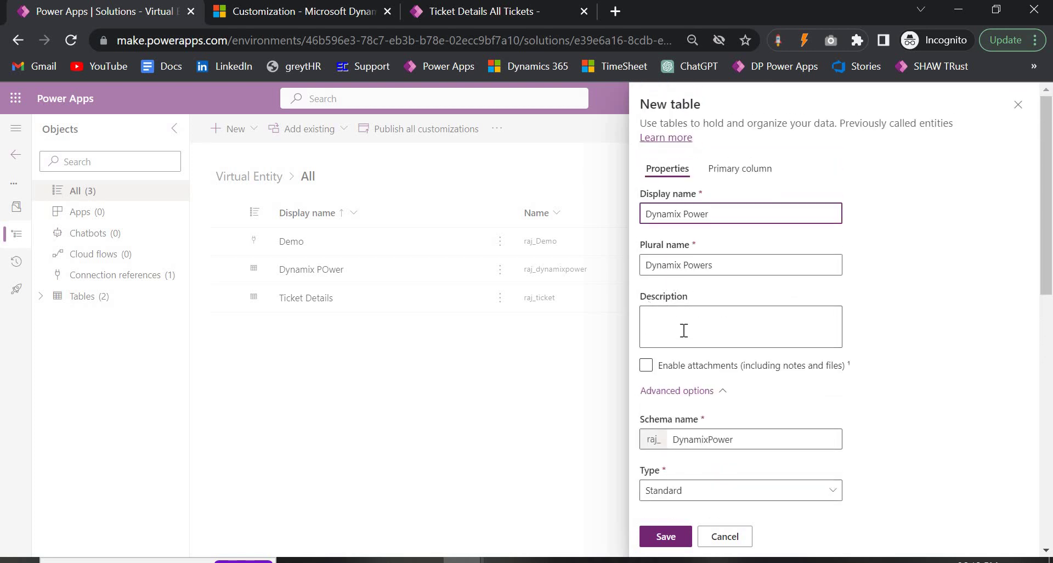
{"action": "scroll", "coordinate": [675, 329], "scroll_direction": "down", "scroll_amount": 5}
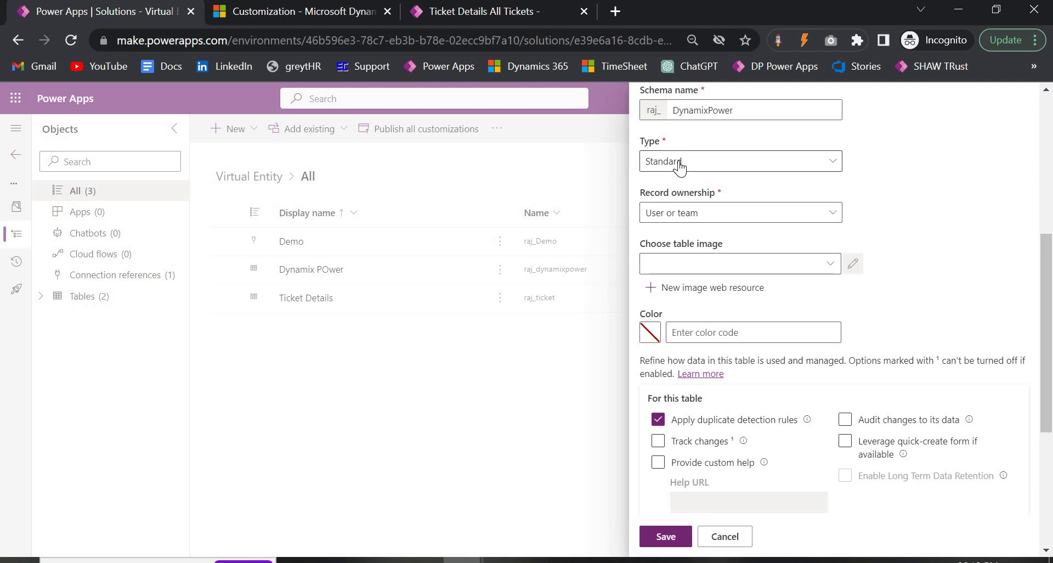
{"action": "scroll", "coordinate": [729, 263], "scroll_direction": "up", "scroll_amount": 2}
{"action": "left_click", "coordinate": [729, 251]}
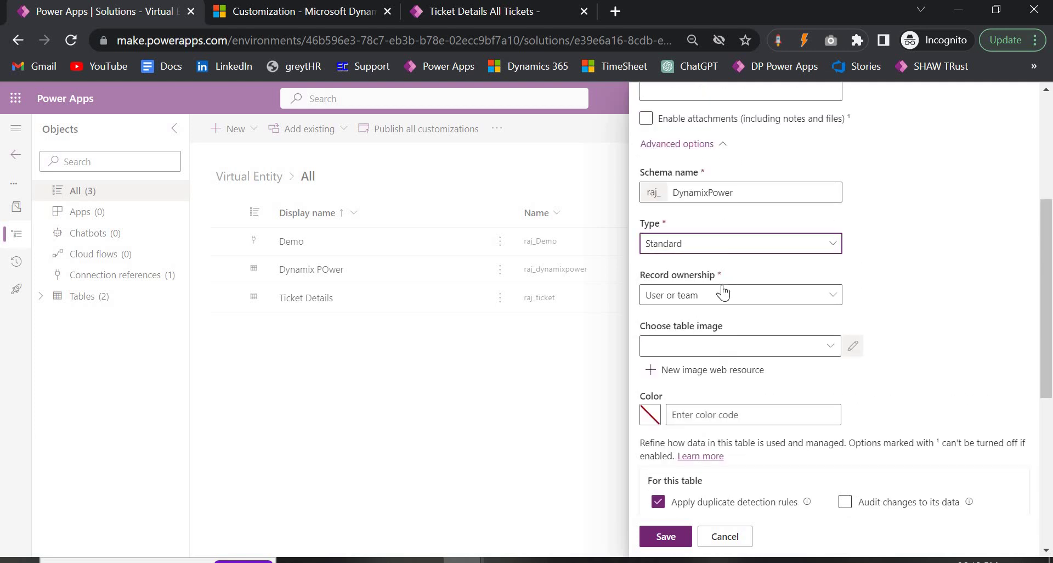
{"action": "left_click", "coordinate": [705, 307]}
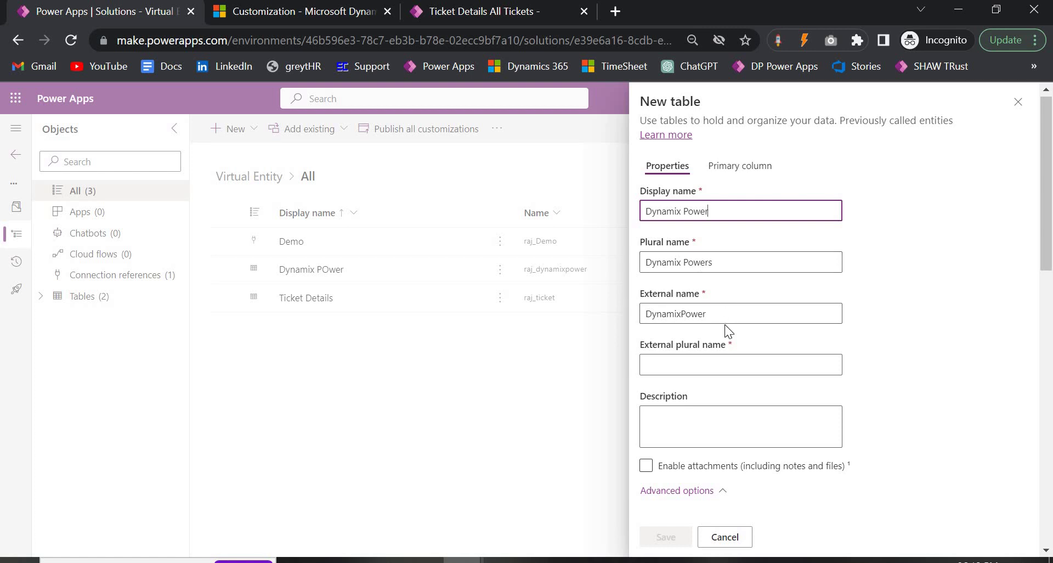
{"action": "left_click_drag", "start_coordinate": [689, 262], "coordinate": [714, 263]}
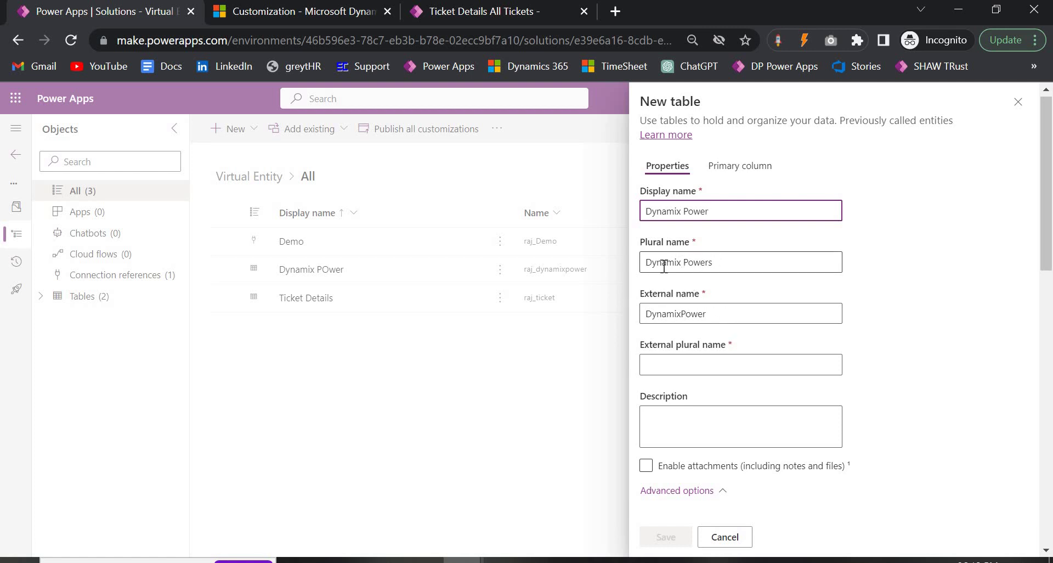
{"action": "left_click_drag", "start_coordinate": [646, 266], "coordinate": [645, 266]}
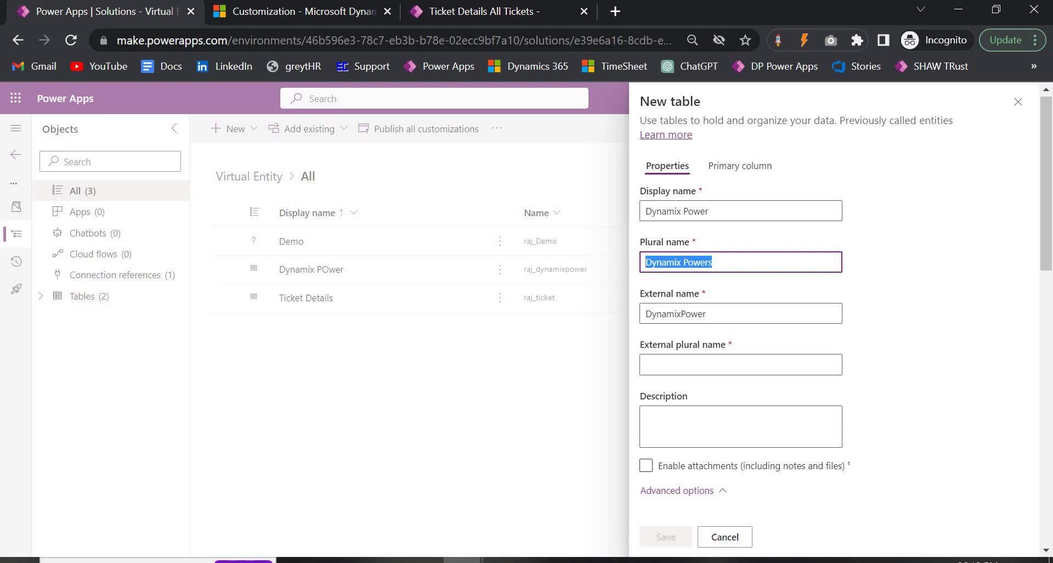
{"action": "key", "text": "super+s"}
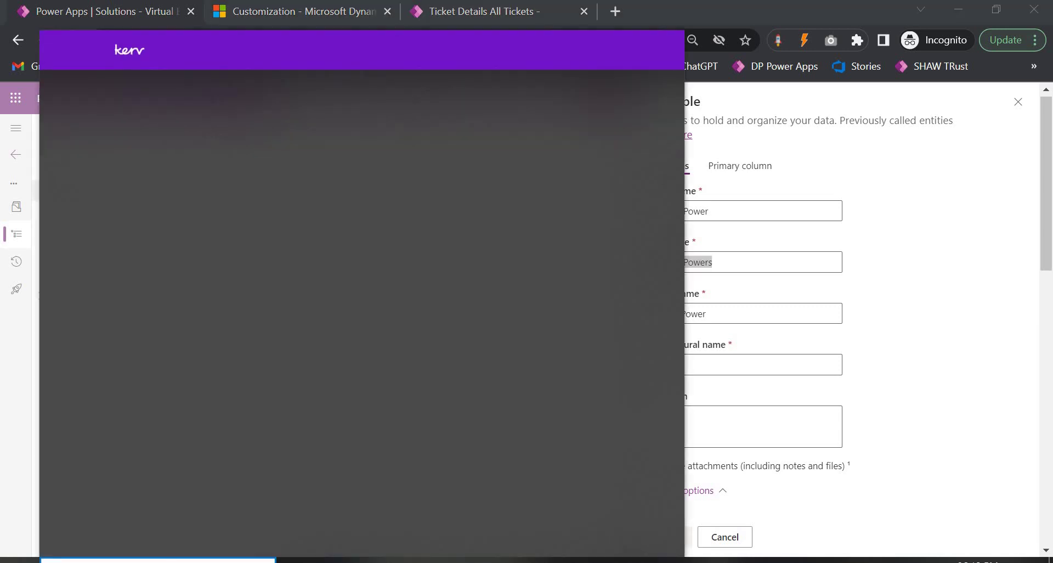
{"action": "type", "text": "sql"}
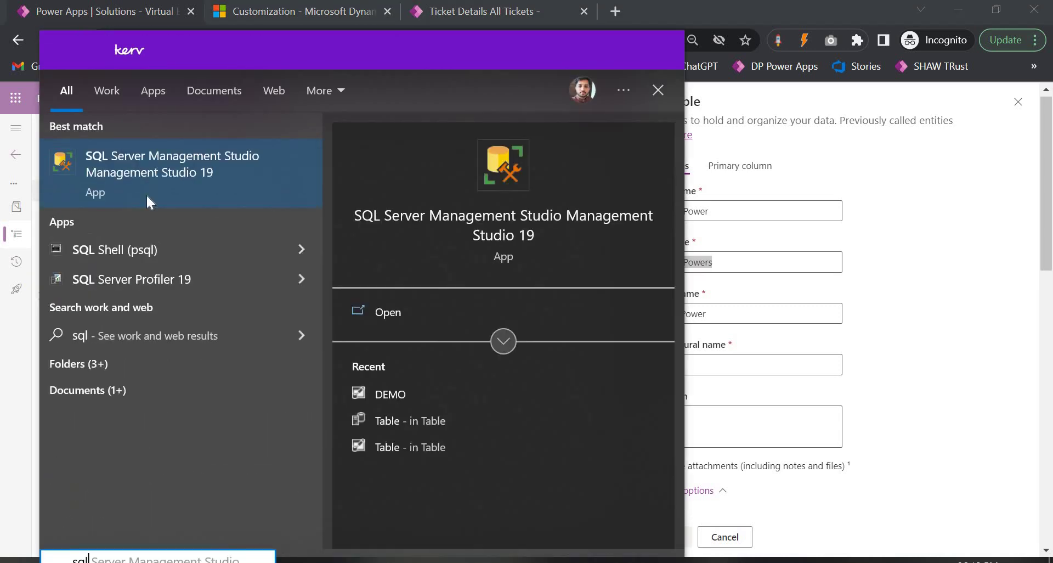
{"action": "left_click", "coordinate": [787, 364]}
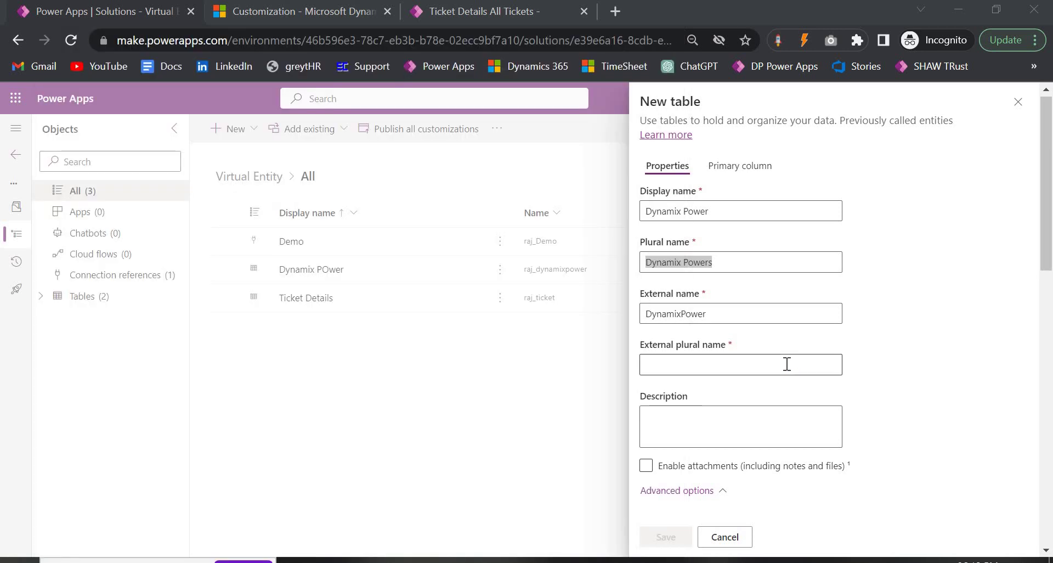
Step: Set the virtual table's plural name to dbo.Dynamix and reuse that text as its external name
{"action": "left_click", "coordinate": [725, 263]}
{"action": "key", "text": "ctrl+a"}
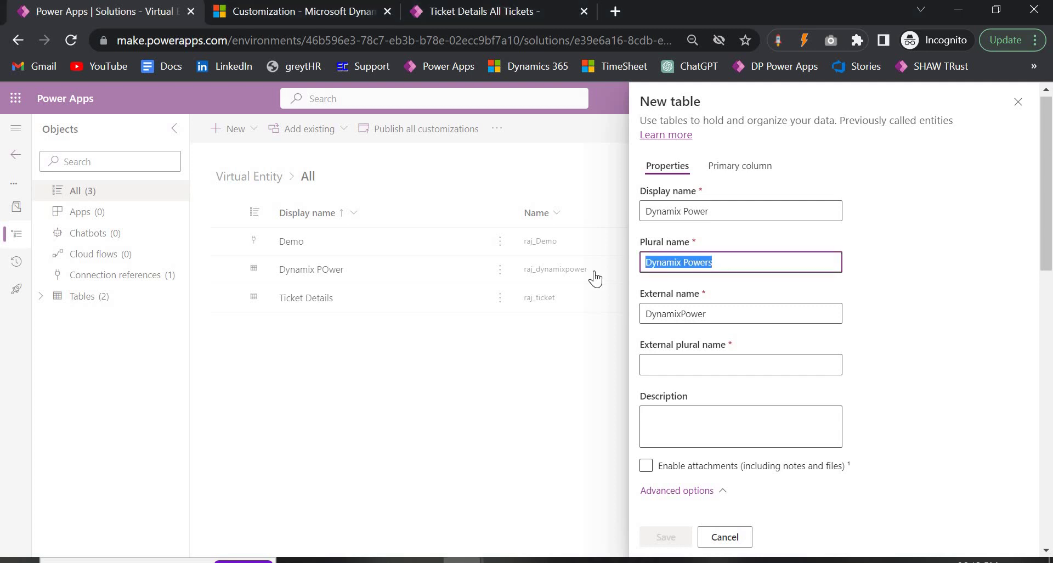
{"action": "type", "text": "dbo"}
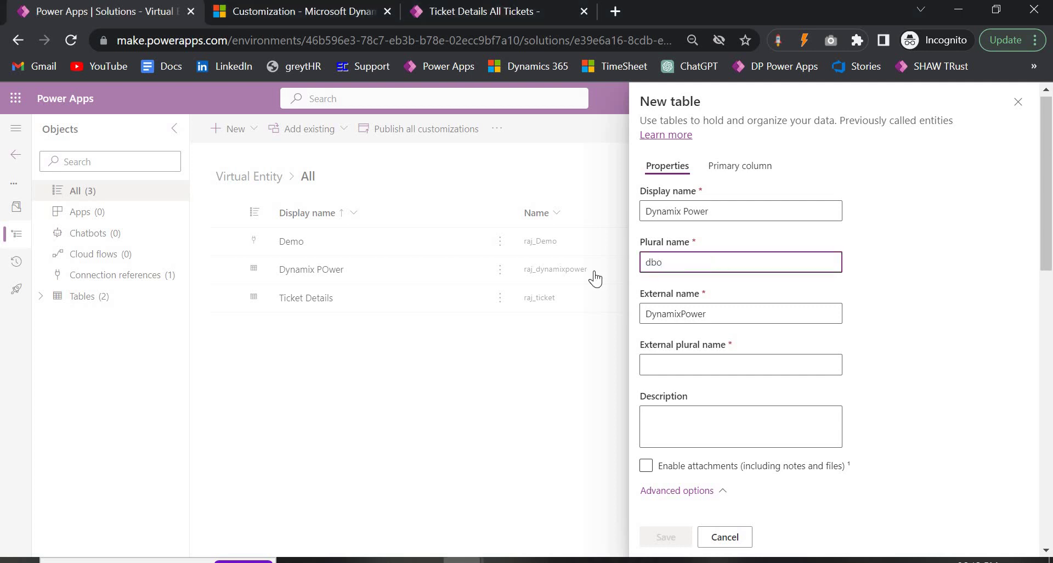
{"action": "type", "text": ".Dynamix"}
{"action": "key", "text": "ctrl+a"}
{"action": "key", "text": "ctrl+c"}
{"action": "left_click", "coordinate": [716, 307]}
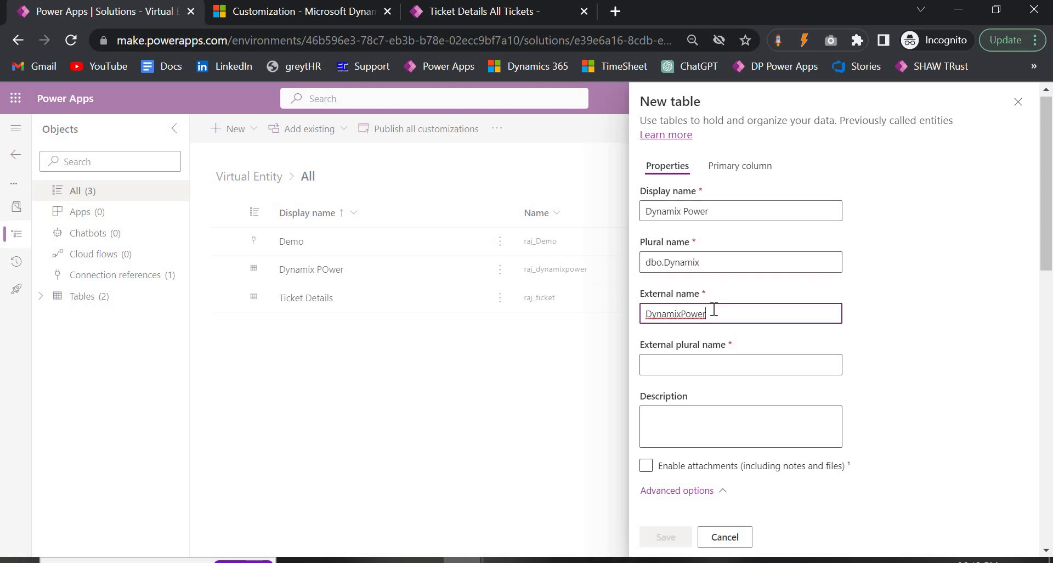
{"action": "key", "text": "ctrl+a"}
{"action": "key", "text": "ctrl+v"}
Step: Choose None as the virtual table's data source and look over the remaining advanced options
{"action": "scroll", "coordinate": [711, 315], "scroll_direction": "down", "scroll_amount": 1}
{"action": "scroll", "coordinate": [711, 315], "scroll_direction": "down", "scroll_amount": 3}
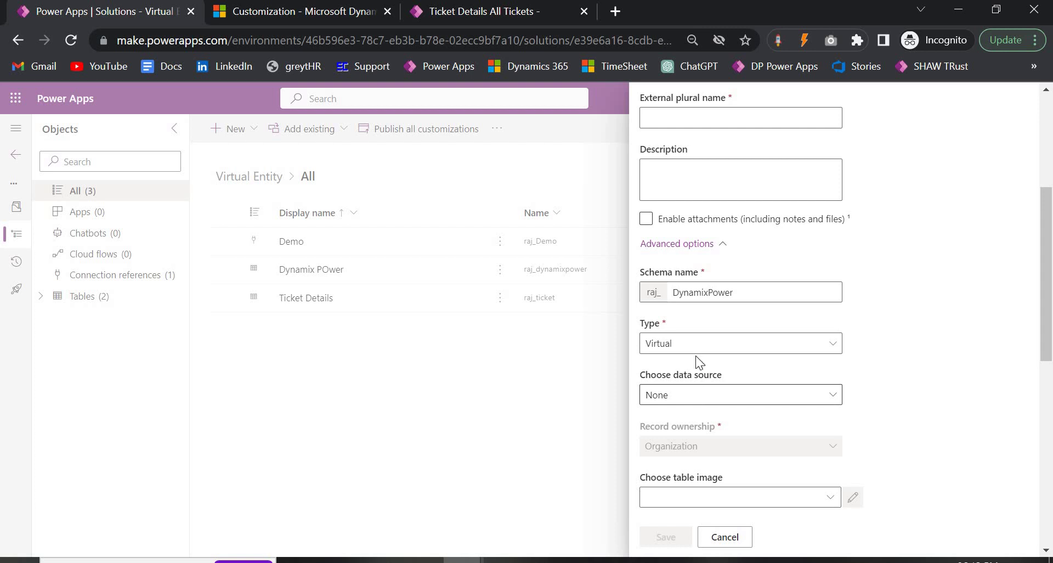
{"action": "left_click", "coordinate": [694, 394]}
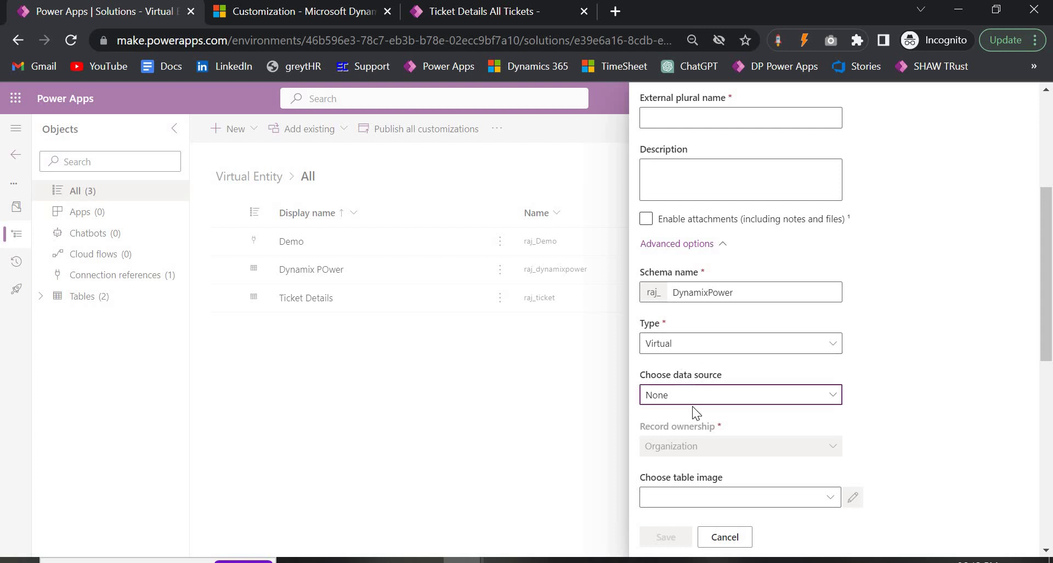
{"action": "left_click", "coordinate": [692, 413]}
{"action": "scroll", "coordinate": [699, 464], "scroll_direction": "down", "scroll_amount": 10}
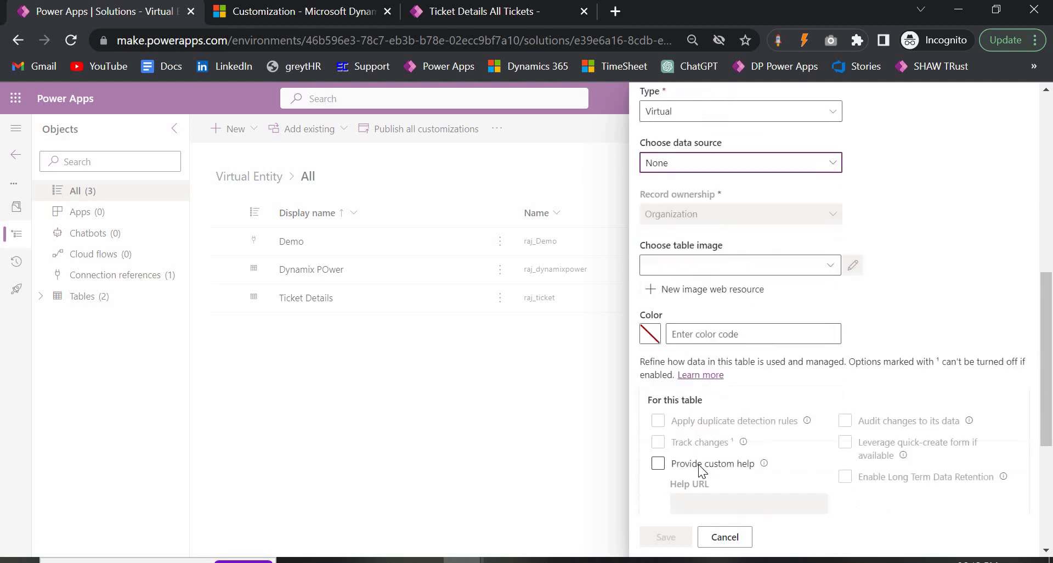
Step: Reuse the virtual table's external name as its external plural name
{"action": "scroll", "coordinate": [698, 470], "scroll_direction": "up", "scroll_amount": 10}
{"action": "scroll", "coordinate": [706, 351], "scroll_direction": "up", "scroll_amount": 5}
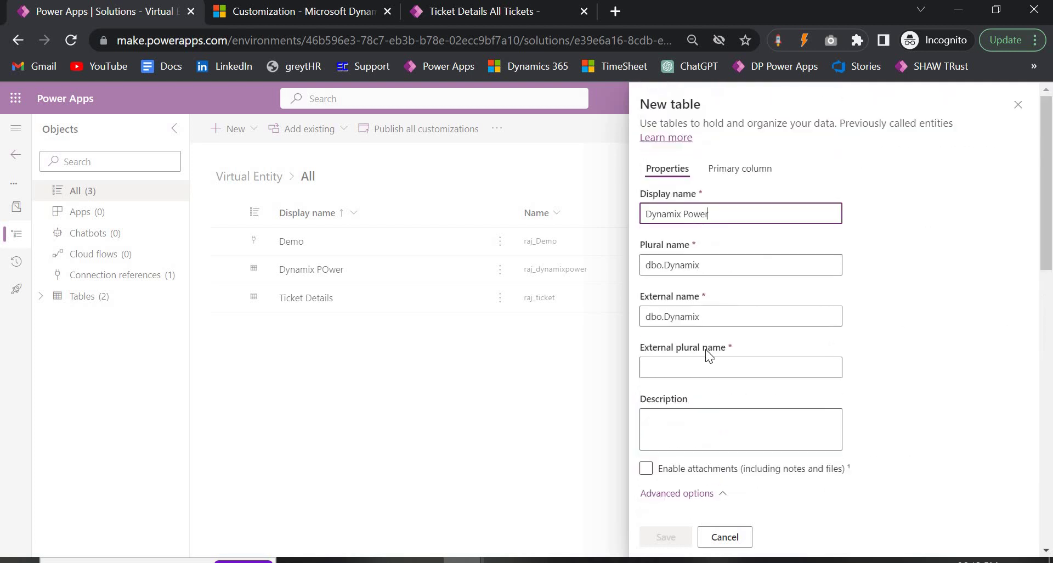
{"action": "scroll", "coordinate": [707, 367], "scroll_direction": "down", "scroll_amount": 9}
{"action": "scroll", "coordinate": [708, 373], "scroll_direction": "up", "scroll_amount": 2}
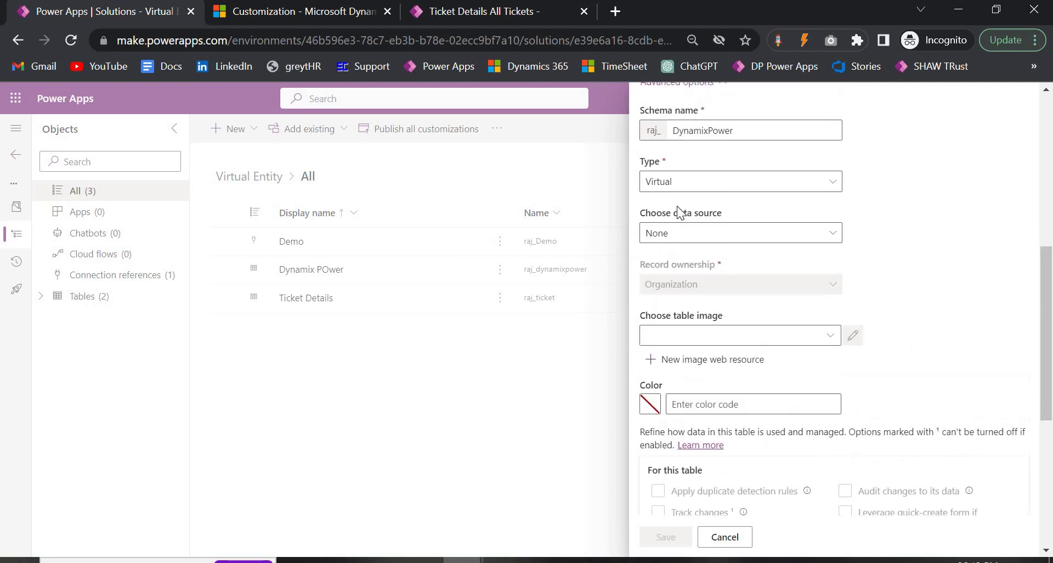
{"action": "scroll", "coordinate": [693, 436], "scroll_direction": "down", "scroll_amount": 6}
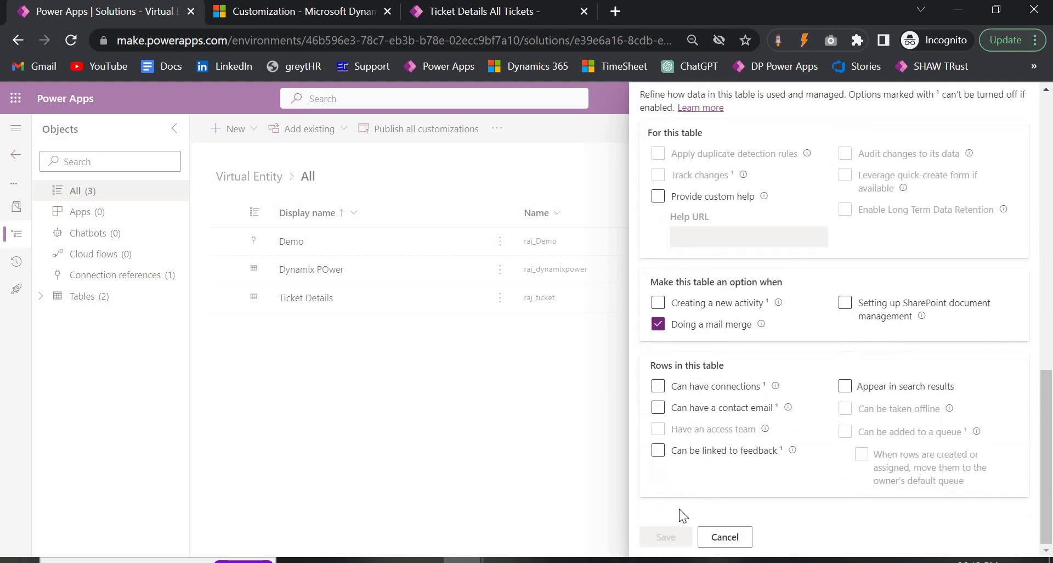
{"action": "scroll", "coordinate": [664, 264], "scroll_direction": "up", "scroll_amount": 8}
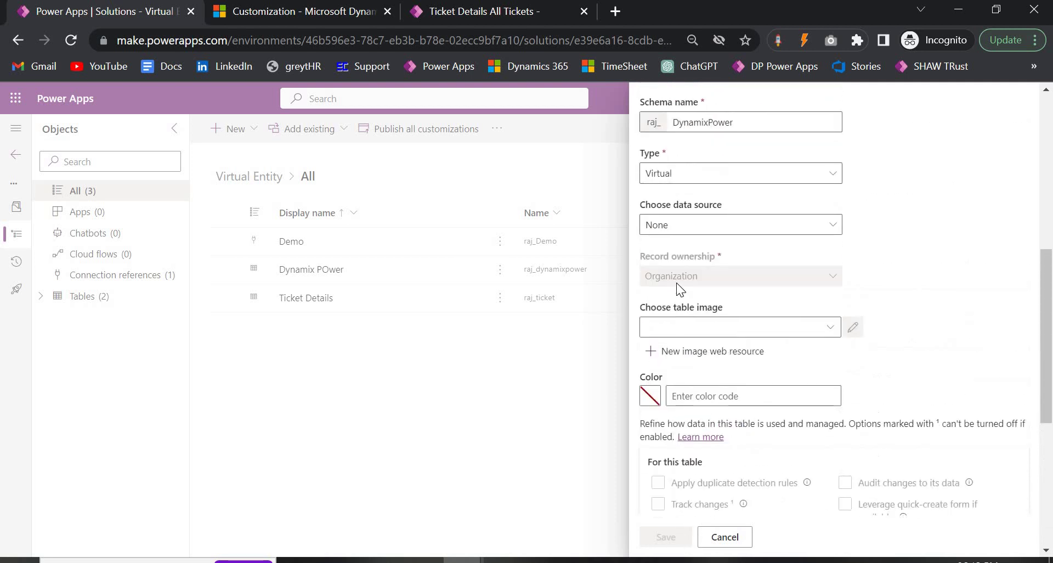
{"action": "scroll", "coordinate": [677, 282], "scroll_direction": "up", "scroll_amount": 6}
{"action": "left_click", "coordinate": [697, 317]}
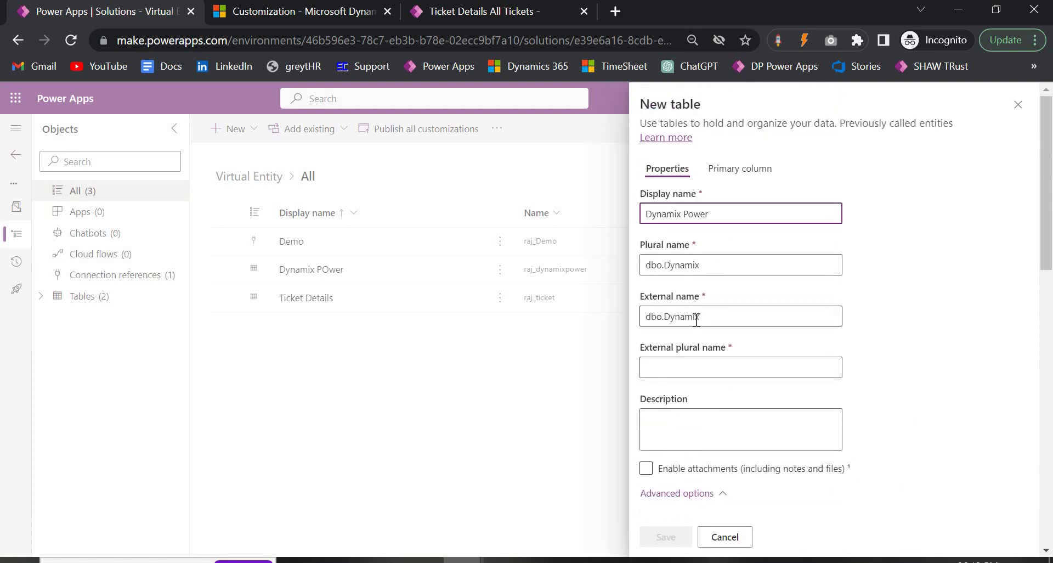
{"action": "double_click", "coordinate": [697, 317]}
{"action": "key", "text": "ctrl+c"}
{"action": "left_click", "coordinate": [703, 369]}
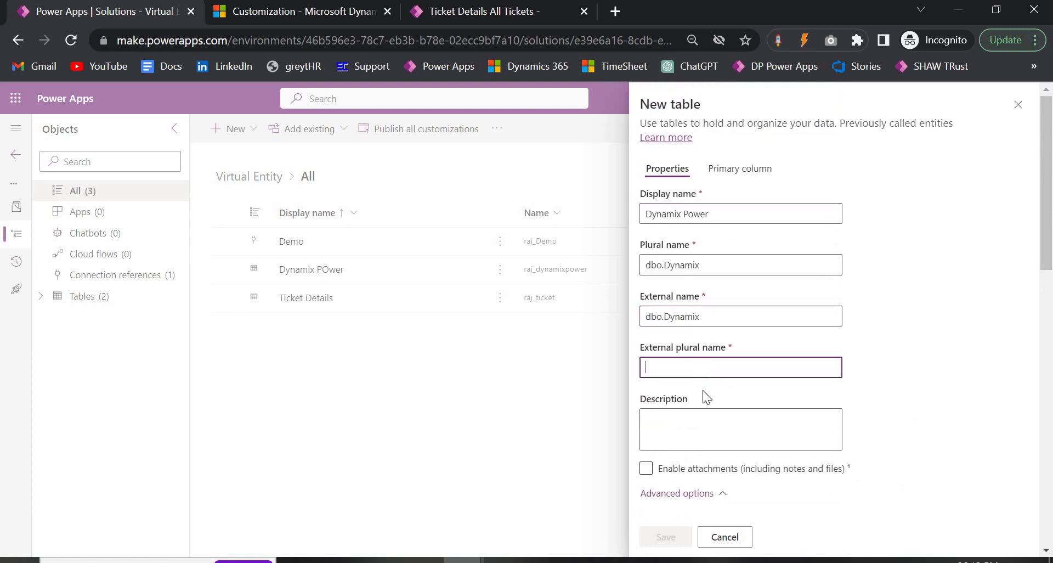
{"action": "key", "text": "ctrl+v"}
Step: Try to save the Dynamix Power virtual table and close its creation form, discarding the entries
{"action": "scroll", "coordinate": [702, 390], "scroll_direction": "down", "scroll_amount": 7}
{"action": "scroll", "coordinate": [669, 543], "scroll_direction": "down", "scroll_amount": 1}
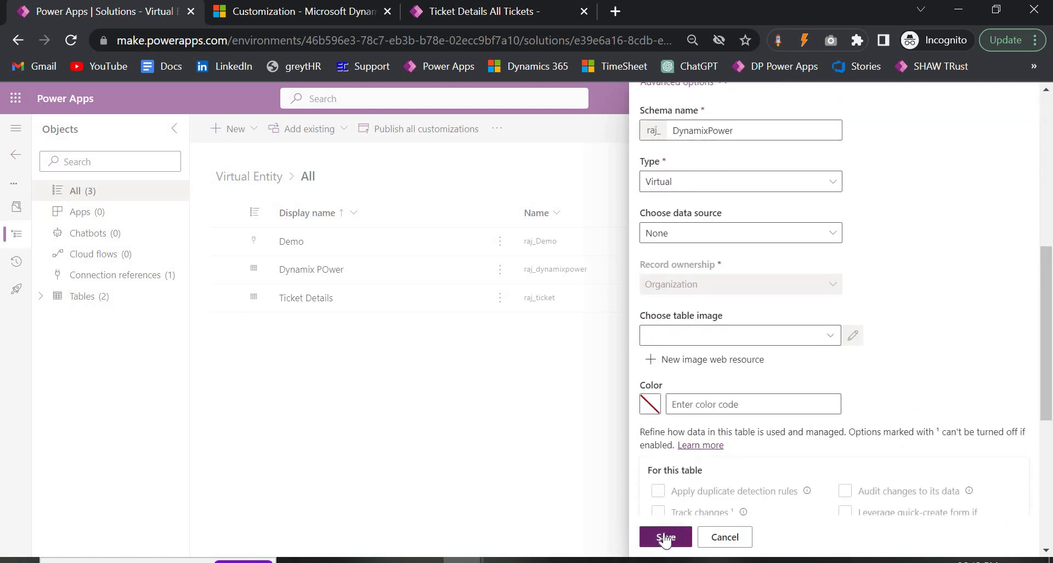
{"action": "left_click", "coordinate": [665, 536]}
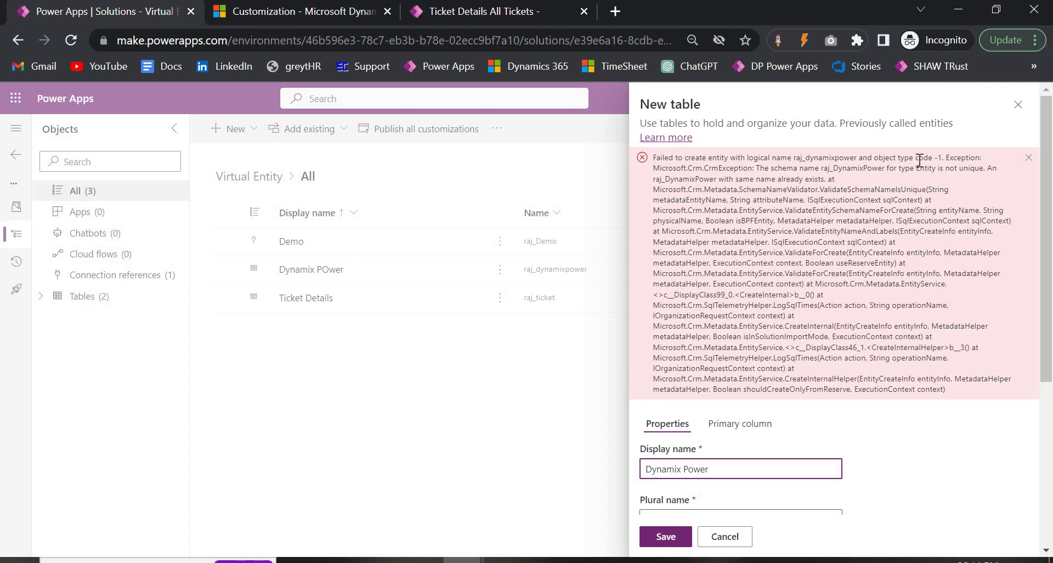
{"action": "left_click", "coordinate": [528, 487]}
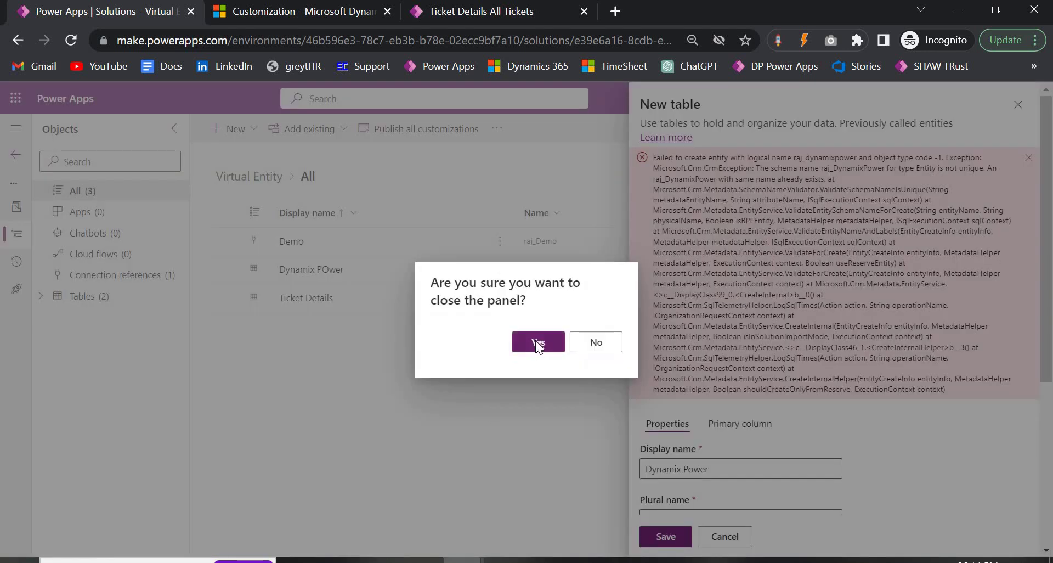
{"action": "left_click", "coordinate": [536, 341]}
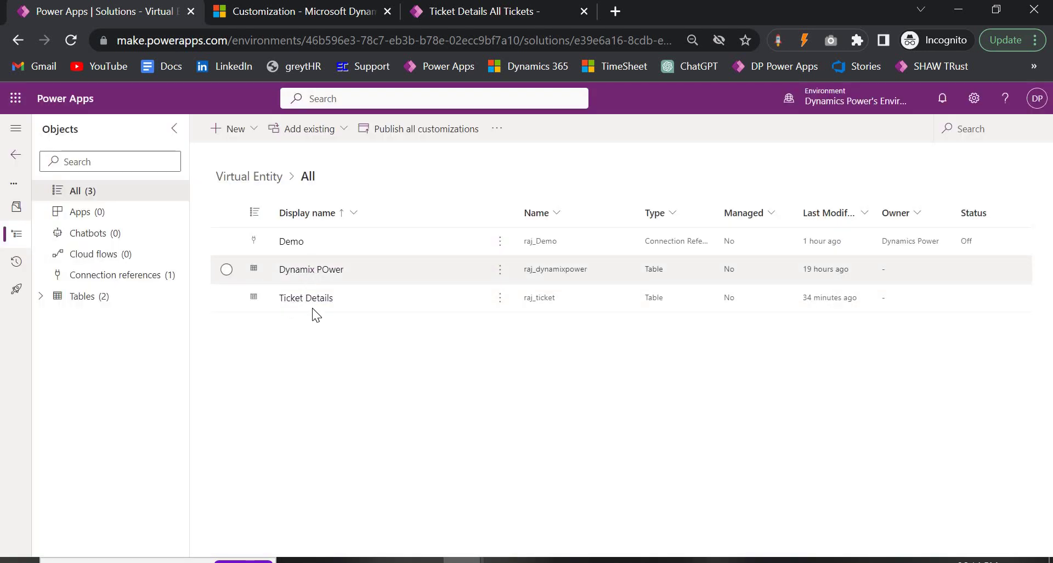
Step: Start a new column named test in the existing Dynamix POwer table and show its external name setting among the advanced options
{"action": "left_click", "coordinate": [299, 270]}
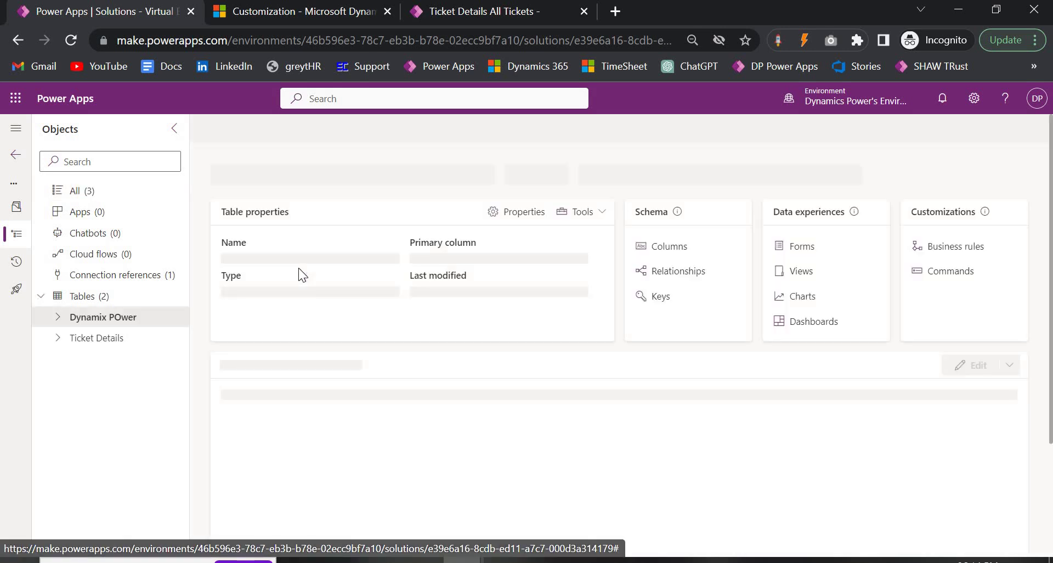
{"action": "left_click", "coordinate": [670, 247]}
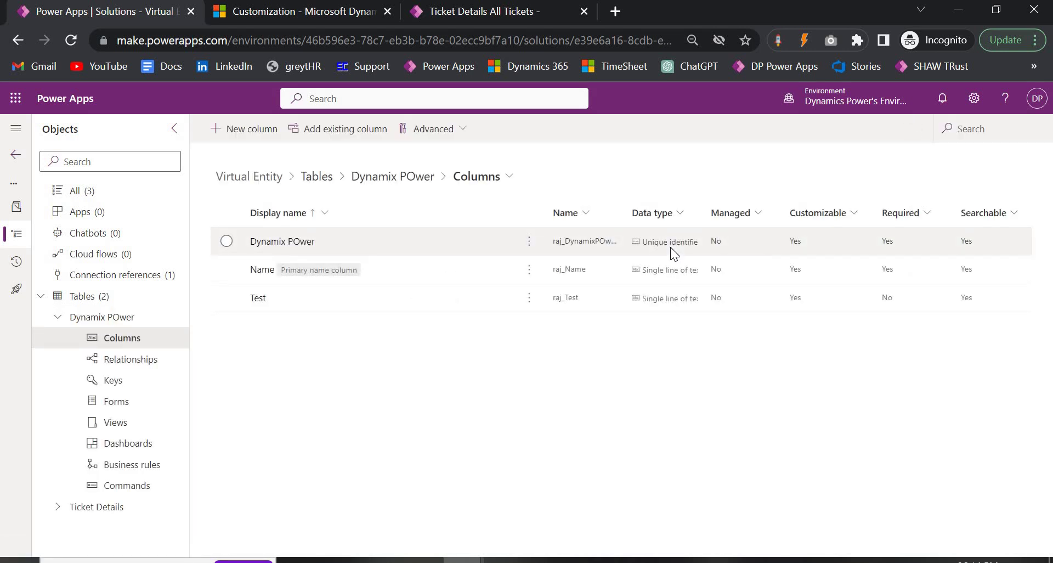
{"action": "left_click", "coordinate": [255, 132]}
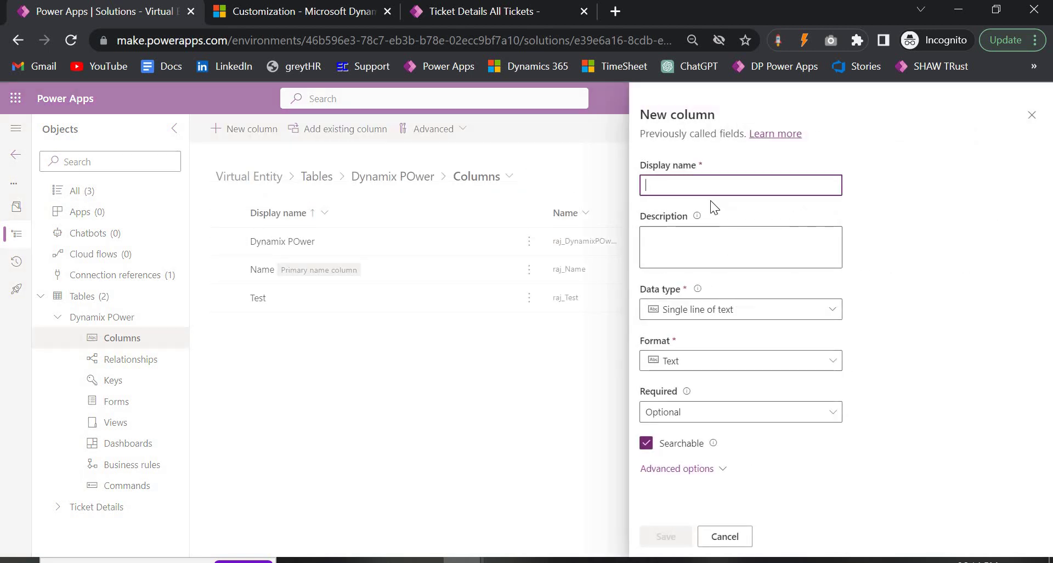
{"action": "type", "text": "test"}
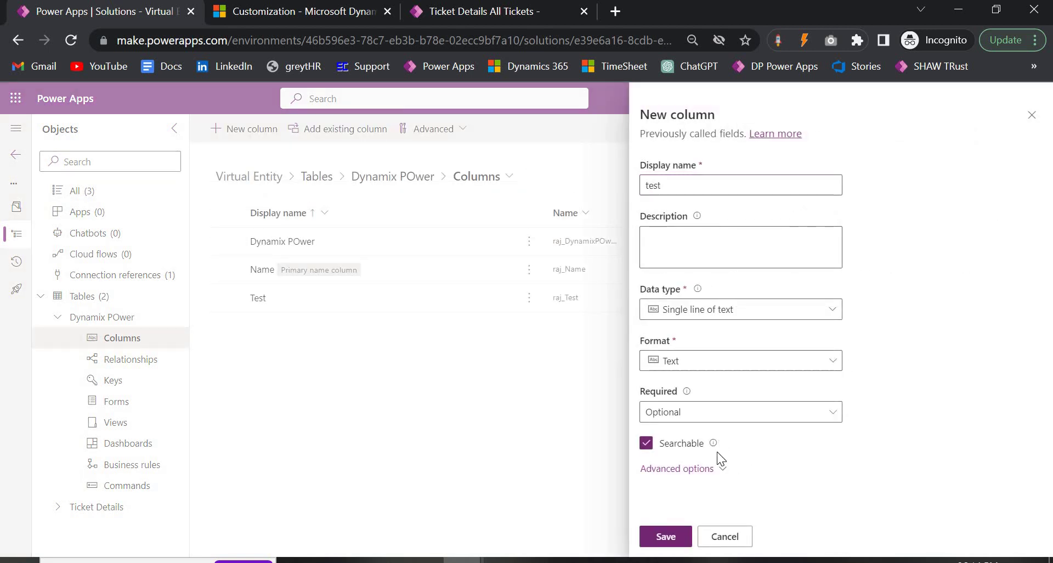
{"action": "left_click", "coordinate": [717, 470]}
{"action": "scroll", "coordinate": [729, 417], "scroll_direction": "down", "scroll_amount": 3}
{"action": "left_click", "coordinate": [708, 414]}
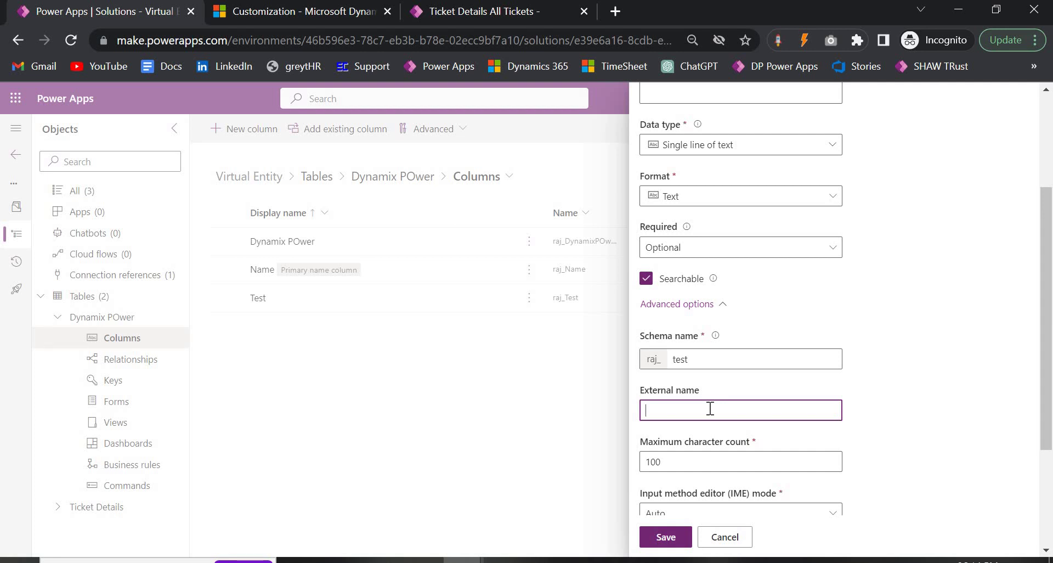
Step: Switch to SQL Server Management Studio and connect to dynamixserver.database.windows.net with the saved SQL Server Authentication login
{"action": "mouse_move", "coordinate": [464, 559]}
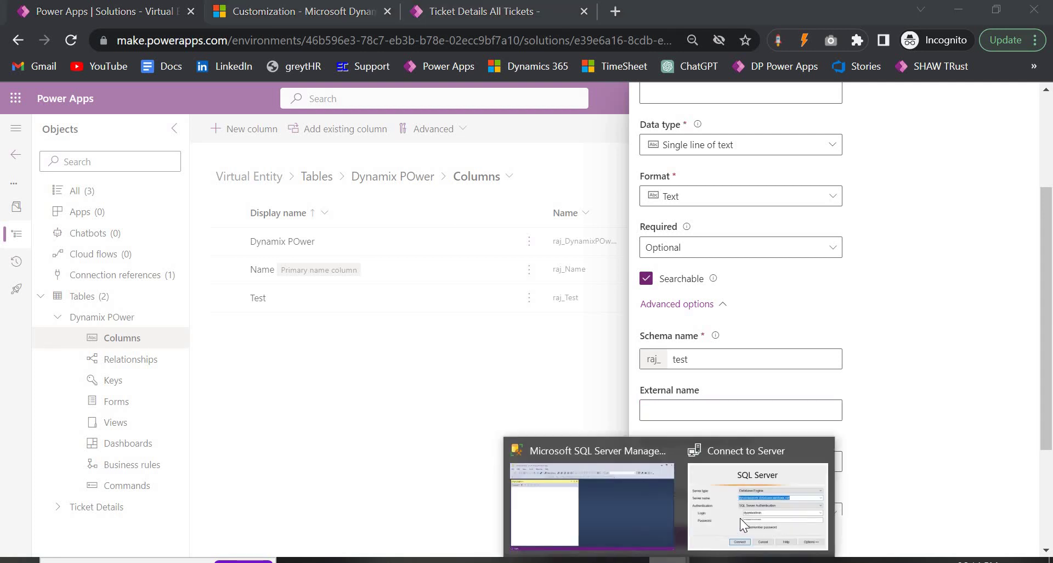
{"action": "left_click", "coordinate": [757, 505]}
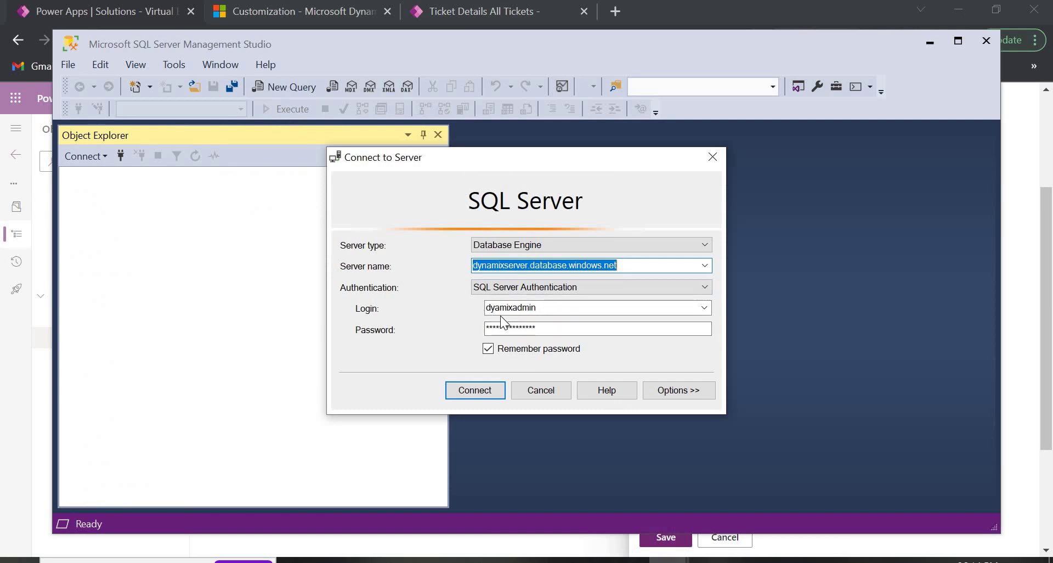
{"action": "left_click", "coordinate": [479, 394]}
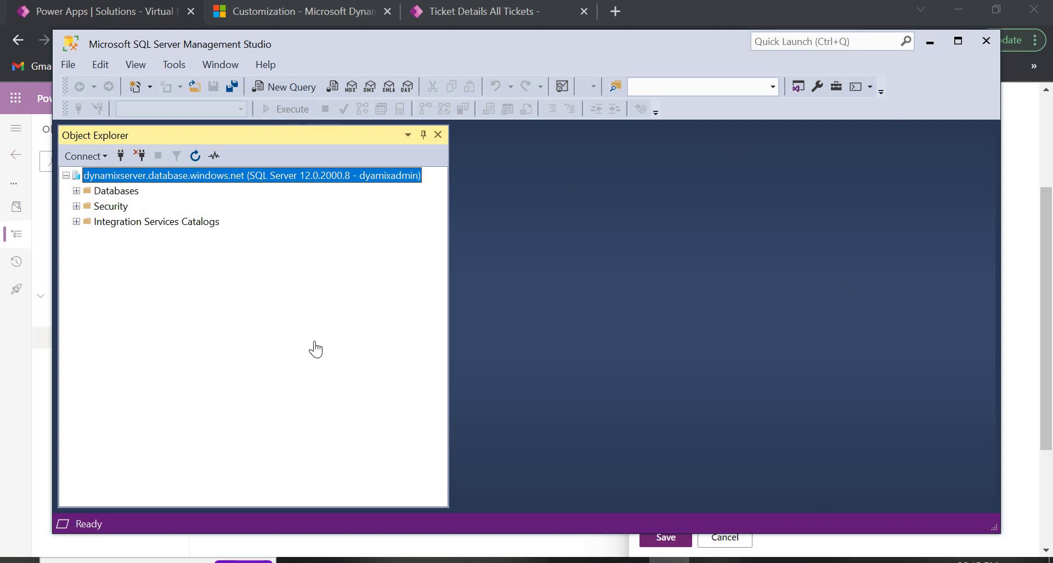
Step: Switch back to Power Apps and discard the unsaved test column
{"action": "key", "text": "alt+Tab"}
{"action": "left_click", "coordinate": [384, 317]}
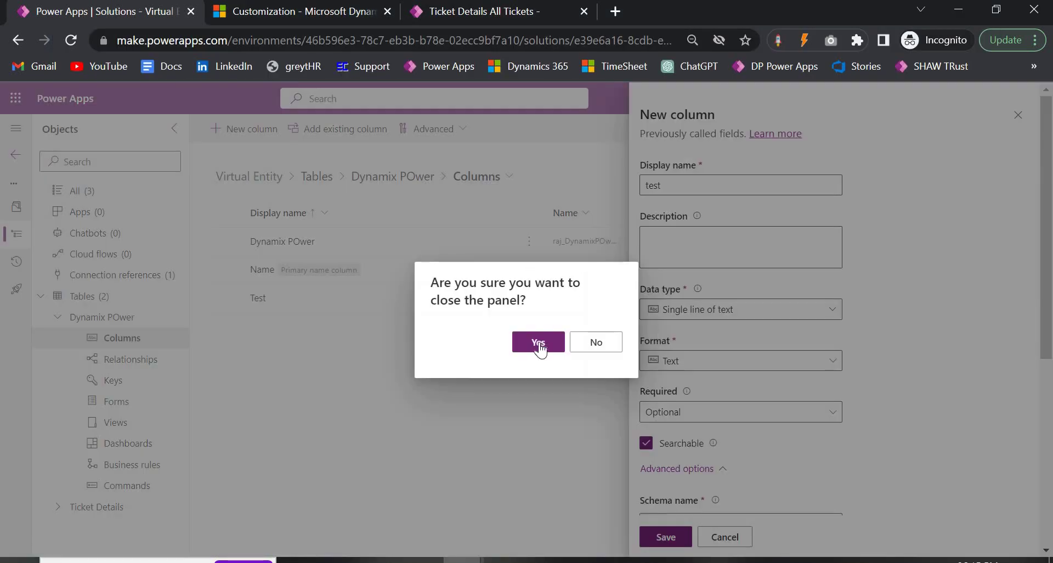
{"action": "left_click", "coordinate": [538, 343]}
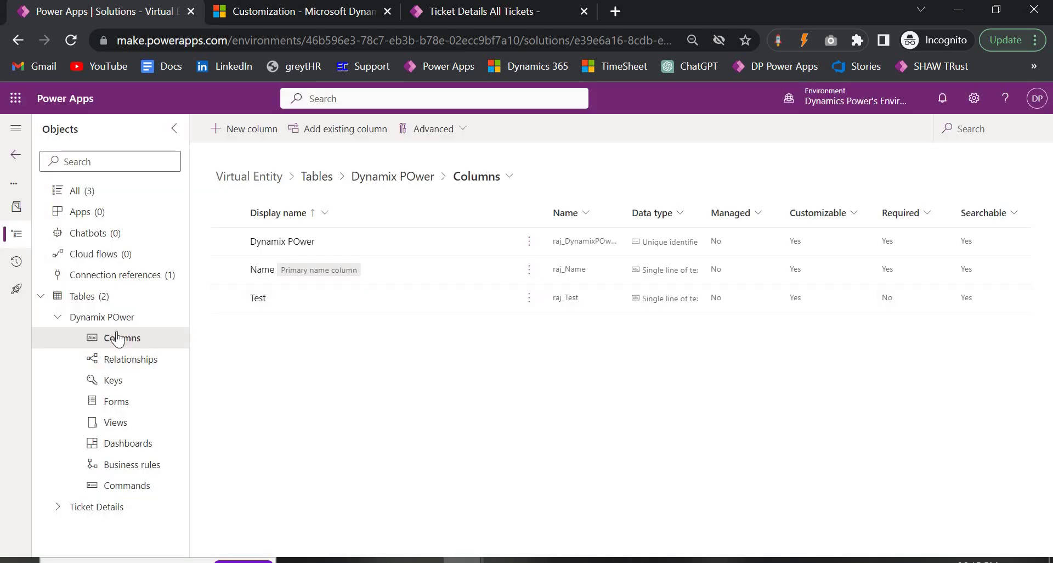
Step: Open the Name column of the Ticket Details table and examine its schema and external names in the advanced options
{"action": "left_click", "coordinate": [82, 296]}
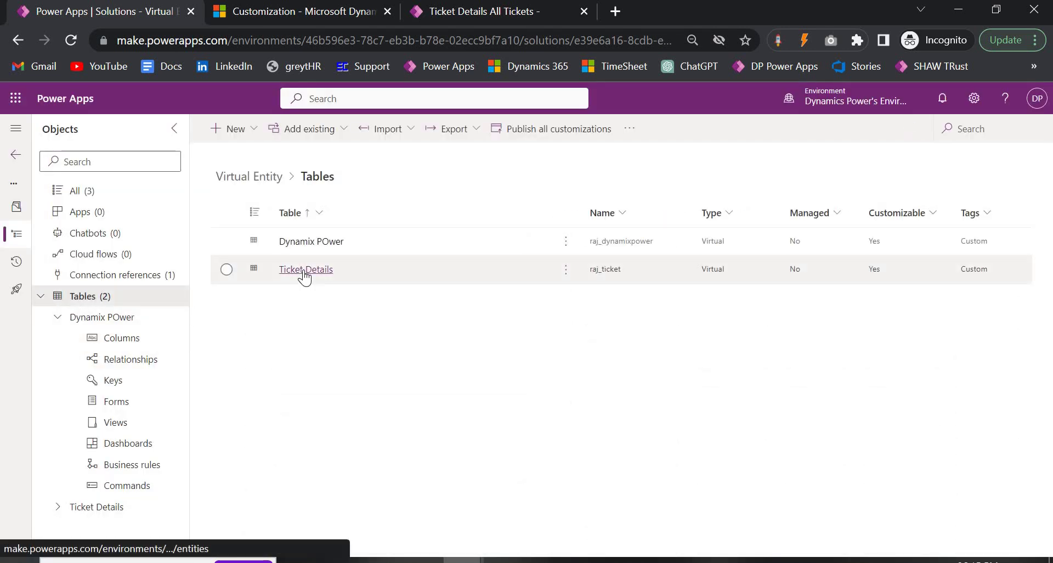
{"action": "left_click", "coordinate": [304, 268]}
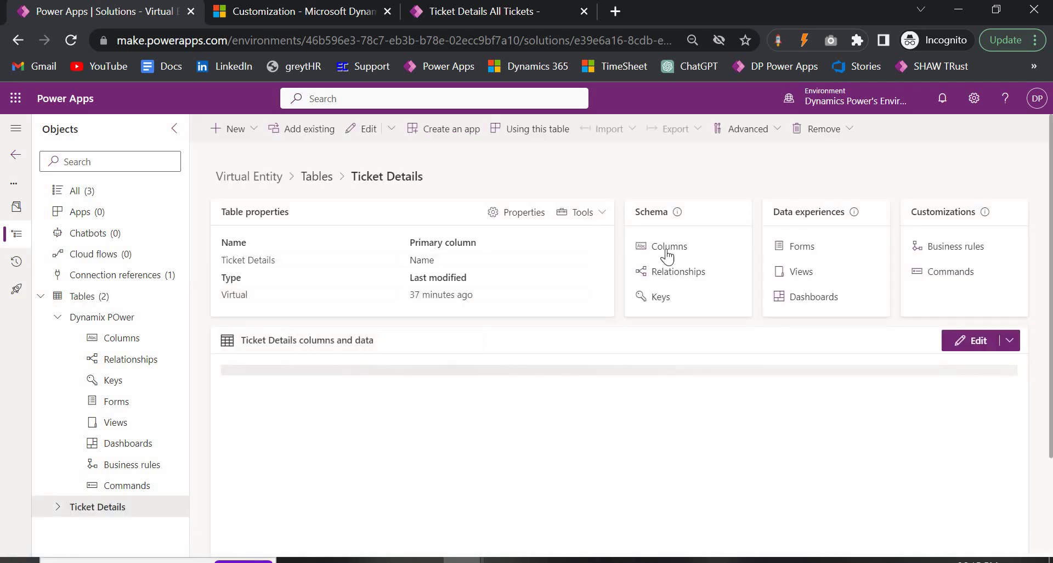
{"action": "left_click", "coordinate": [667, 250]}
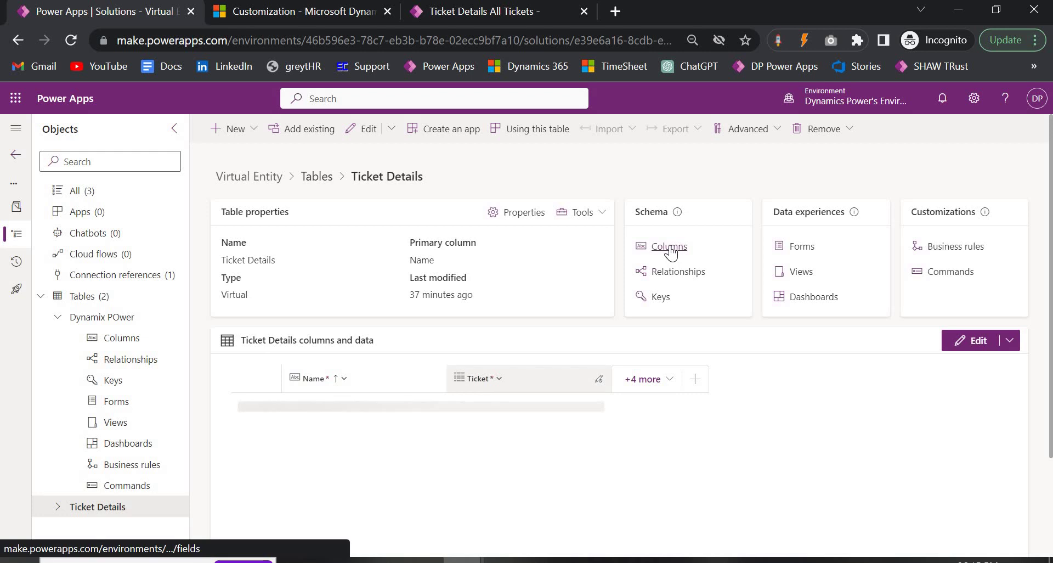
{"action": "left_click", "coordinate": [670, 252]}
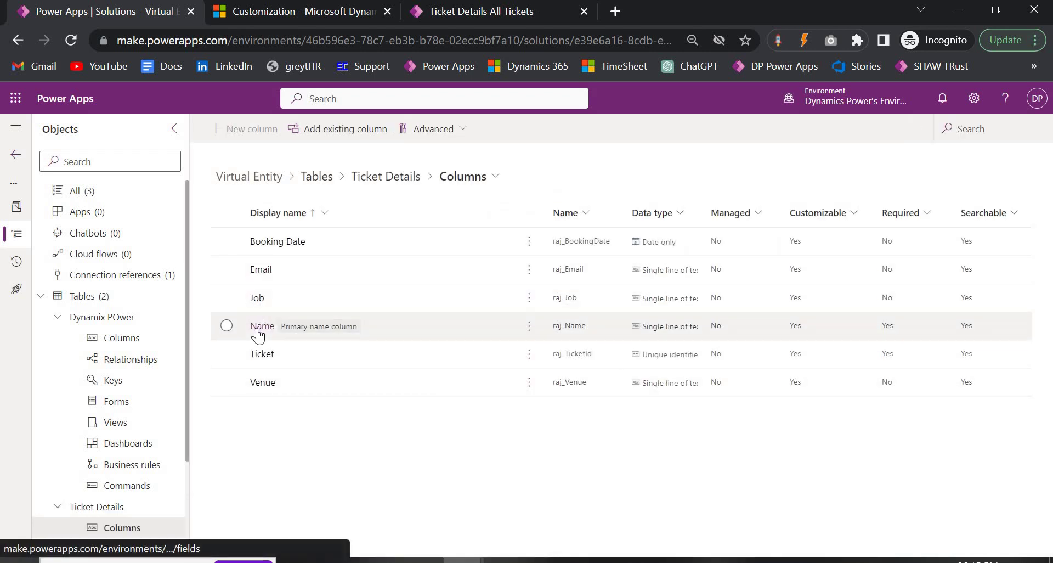
{"action": "left_click", "coordinate": [262, 326]}
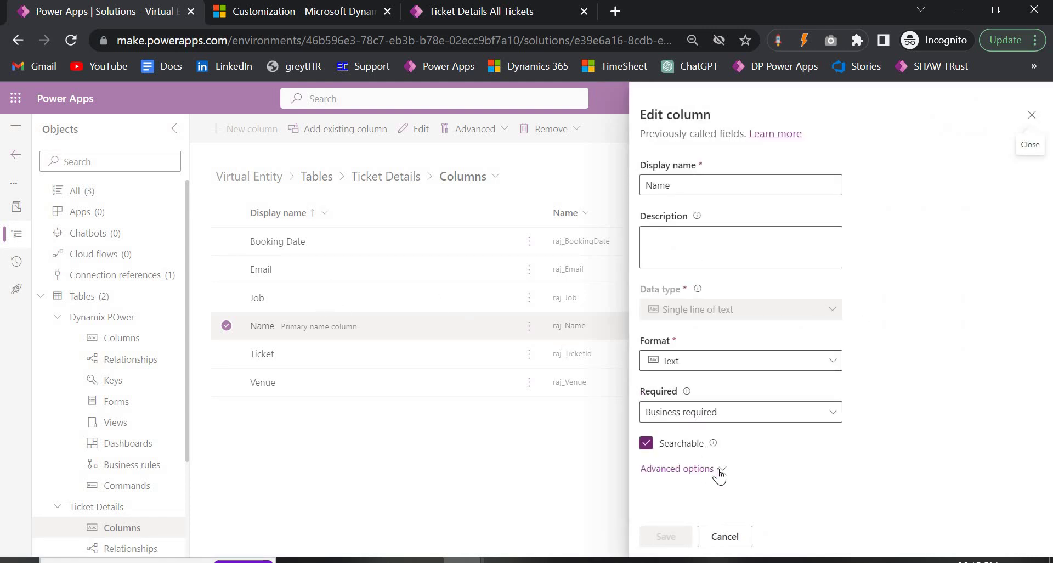
{"action": "scroll", "coordinate": [741, 418], "scroll_direction": "down", "scroll_amount": 5}
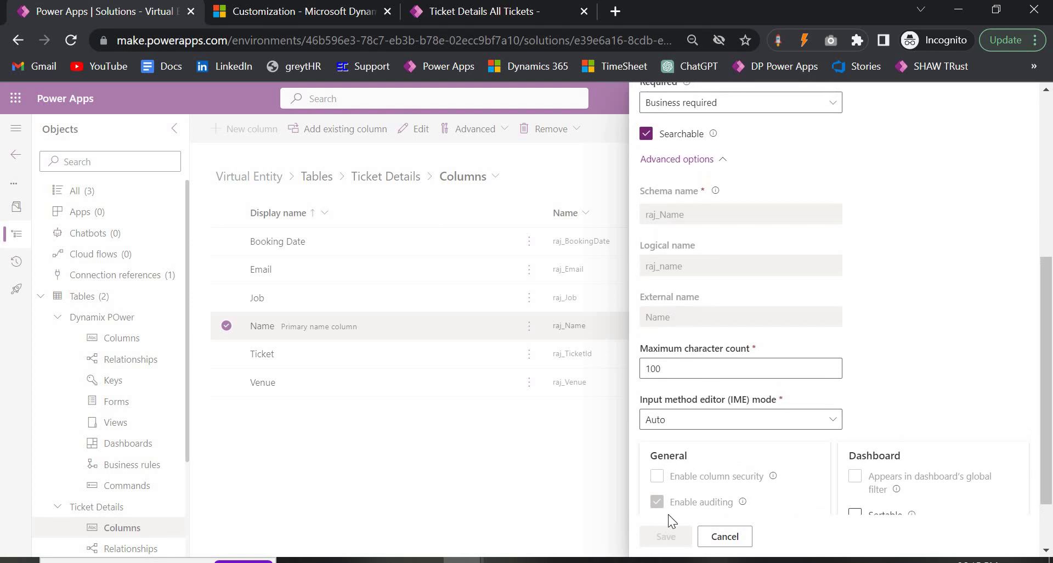
Step: Switch to SQL Server Management Studio and list the tables of the SQLDemo database
{"action": "key", "text": "alt+Tab"}
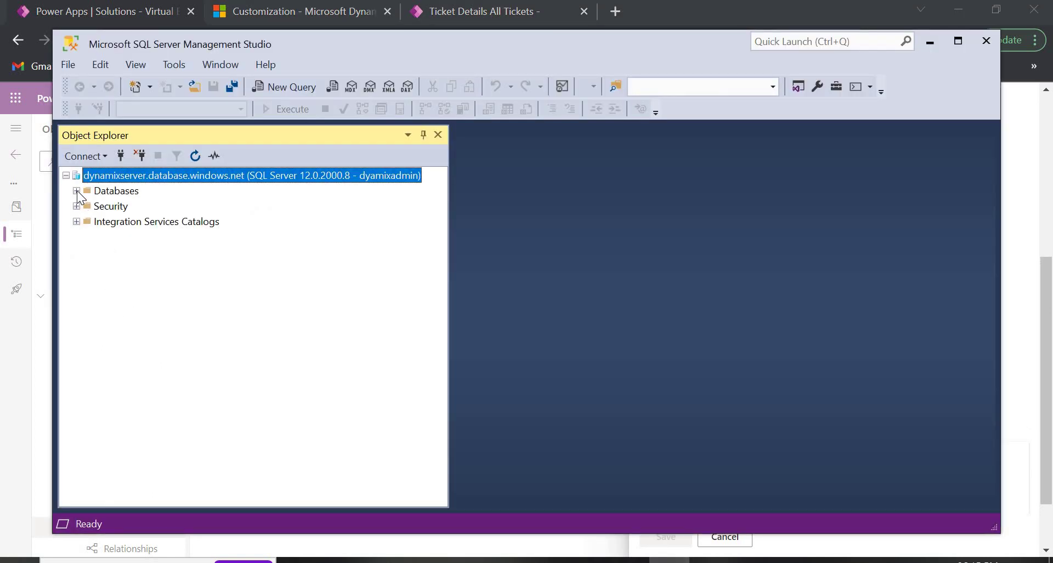
{"action": "left_click", "coordinate": [77, 191]}
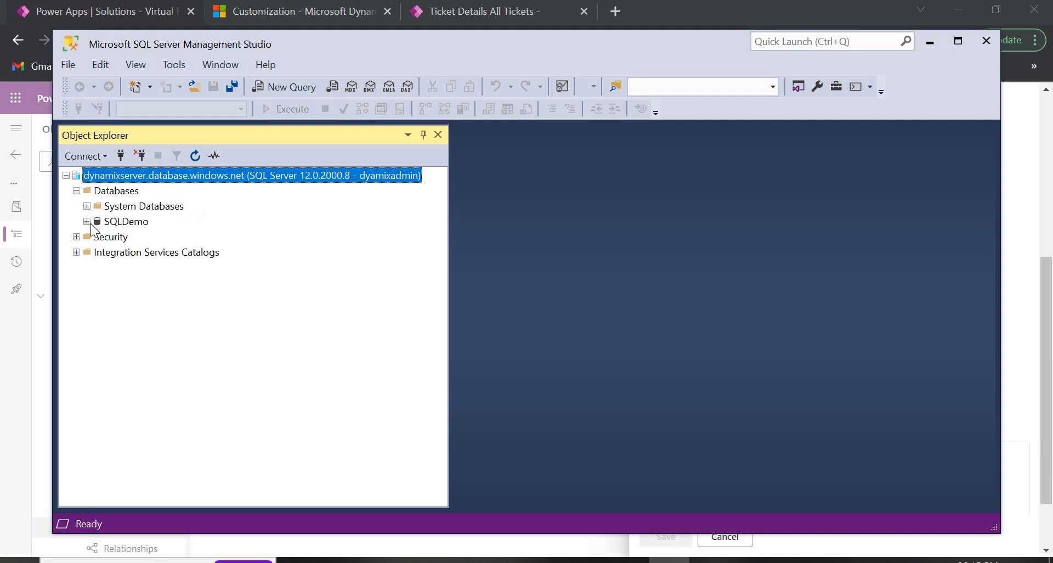
{"action": "left_click", "coordinate": [87, 221]}
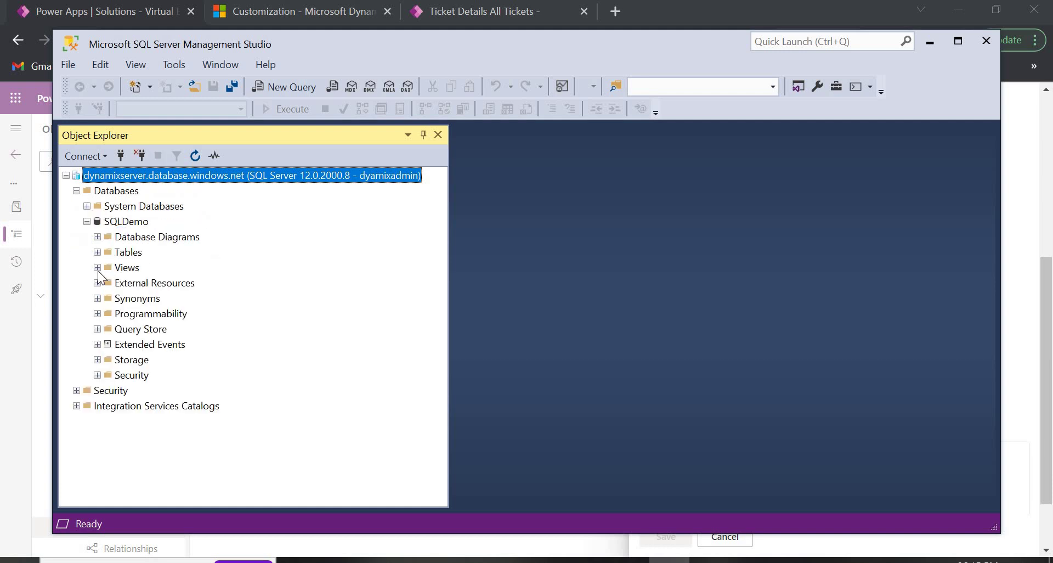
{"action": "left_click", "coordinate": [98, 252]}
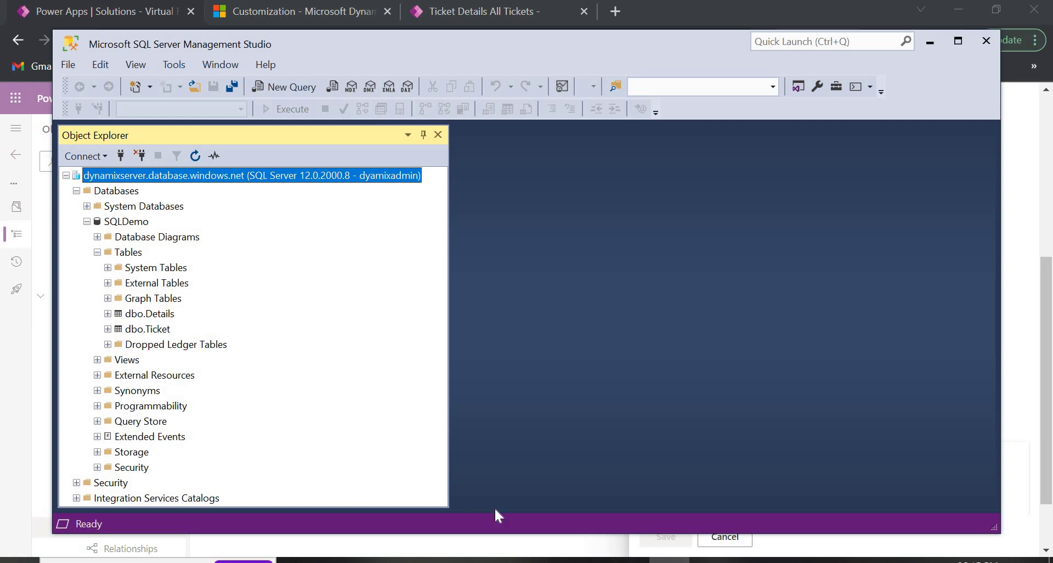
Step: Revisit the Name column in Power Apps and return to SQL Server Management Studio to list the columns of dbo.Details
{"action": "mouse_move", "coordinate": [462, 560]}
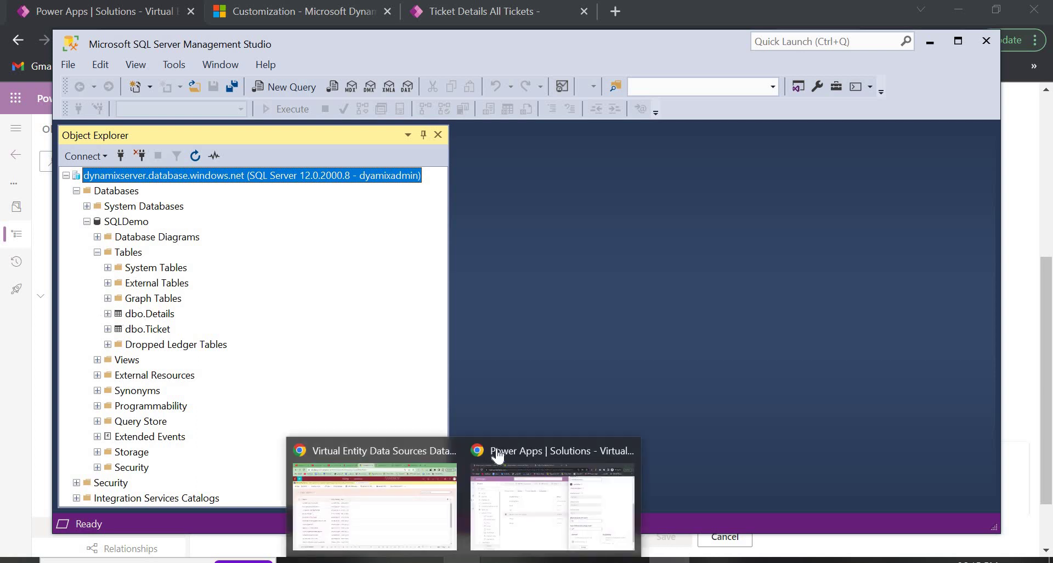
{"action": "left_click", "coordinate": [482, 452]}
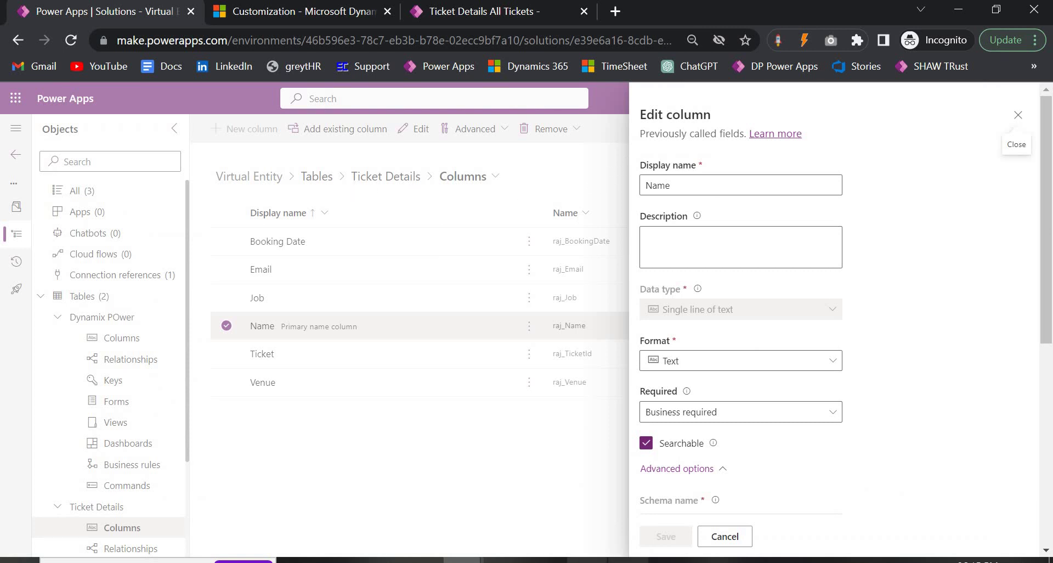
{"action": "left_click", "coordinate": [669, 560]}
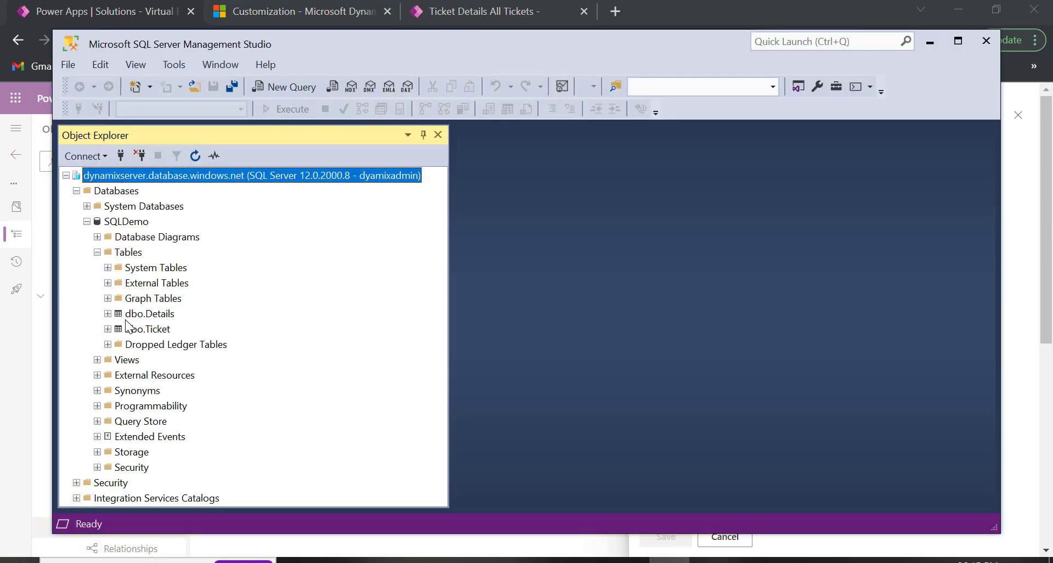
{"action": "left_click", "coordinate": [108, 314]}
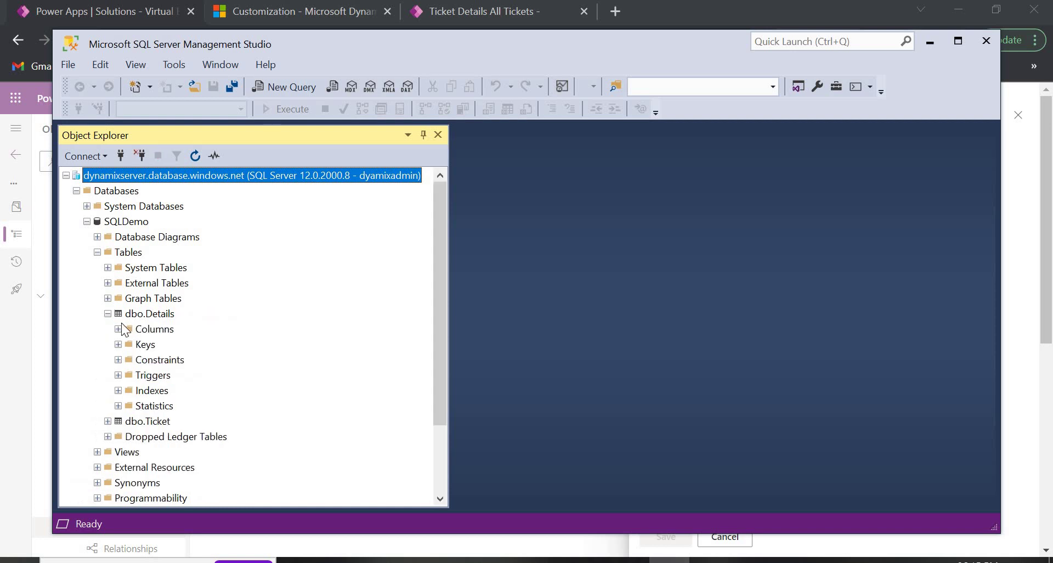
{"action": "left_click", "coordinate": [118, 329]}
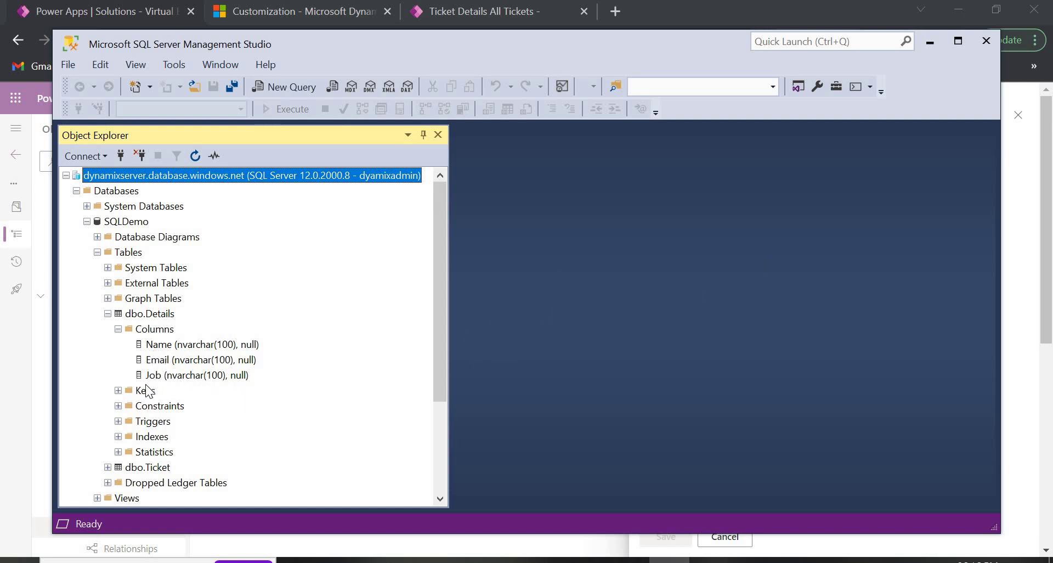
Step: Return to Power Apps, examine the external name of the Ticket Details table's Name column, and close the column without changes
{"action": "left_click", "coordinate": [462, 559]}
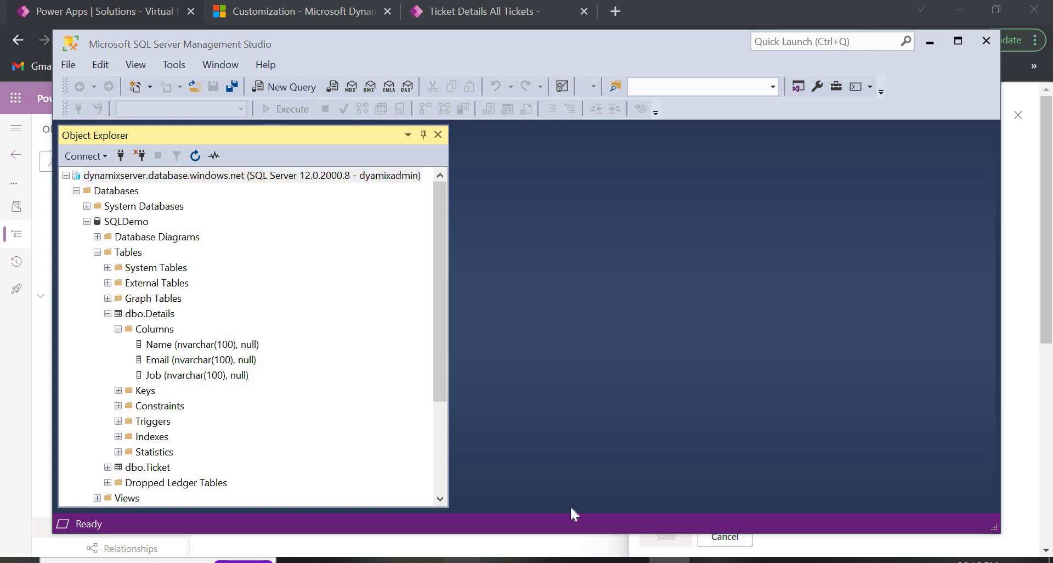
{"action": "left_click", "coordinate": [552, 499]}
{"action": "scroll", "coordinate": [691, 373], "scroll_direction": "down", "scroll_amount": 1}
{"action": "scroll", "coordinate": [691, 377], "scroll_direction": "down", "scroll_amount": 4}
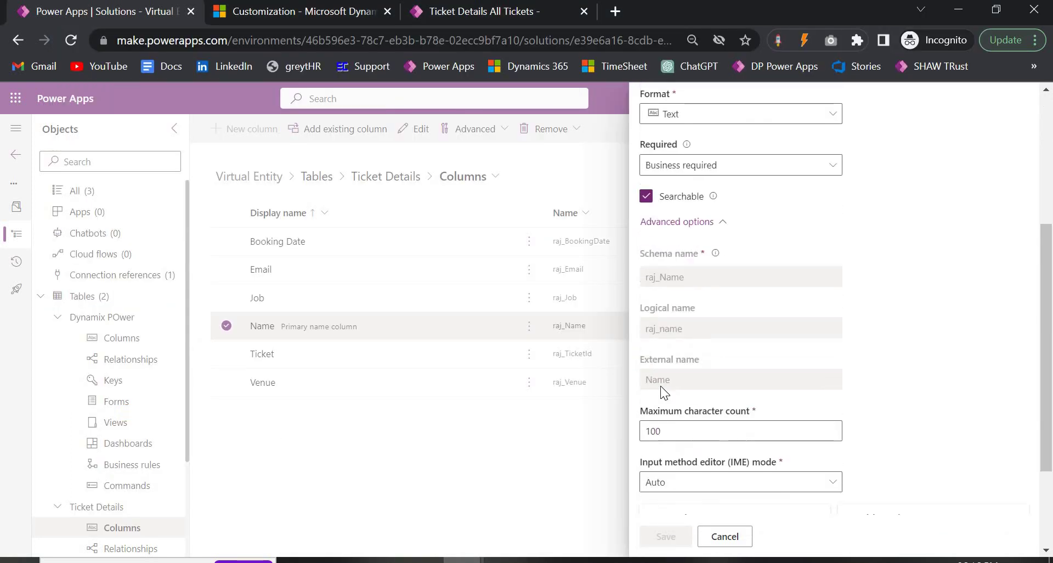
{"action": "double_click", "coordinate": [680, 380]}
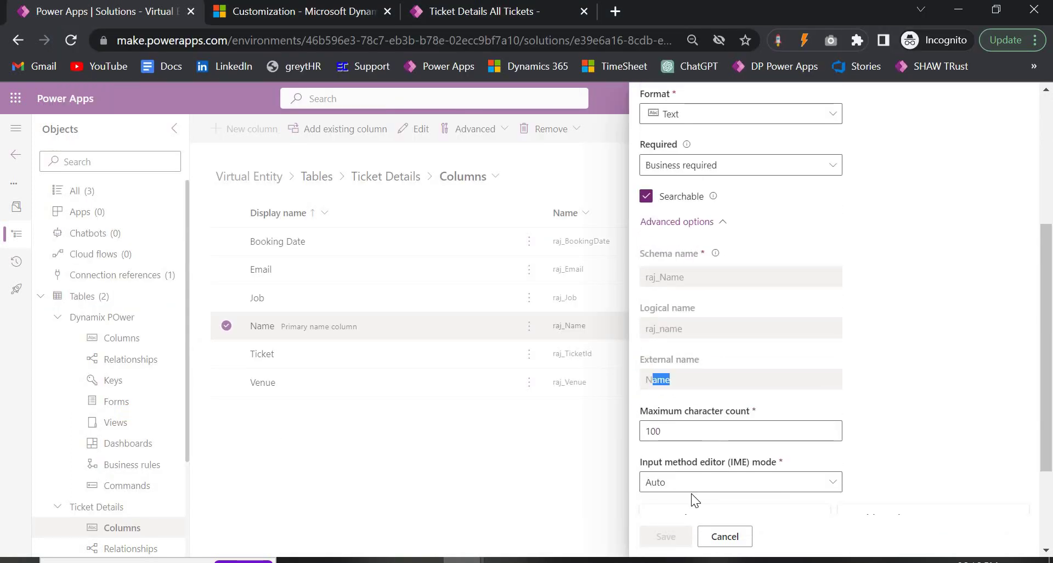
{"action": "left_click", "coordinate": [724, 536]}
Step: Open the Job column's advanced options, compare its external name with the dbo.Details columns in SQL Server Management Studio, and close the column
{"action": "left_click", "coordinate": [258, 299]}
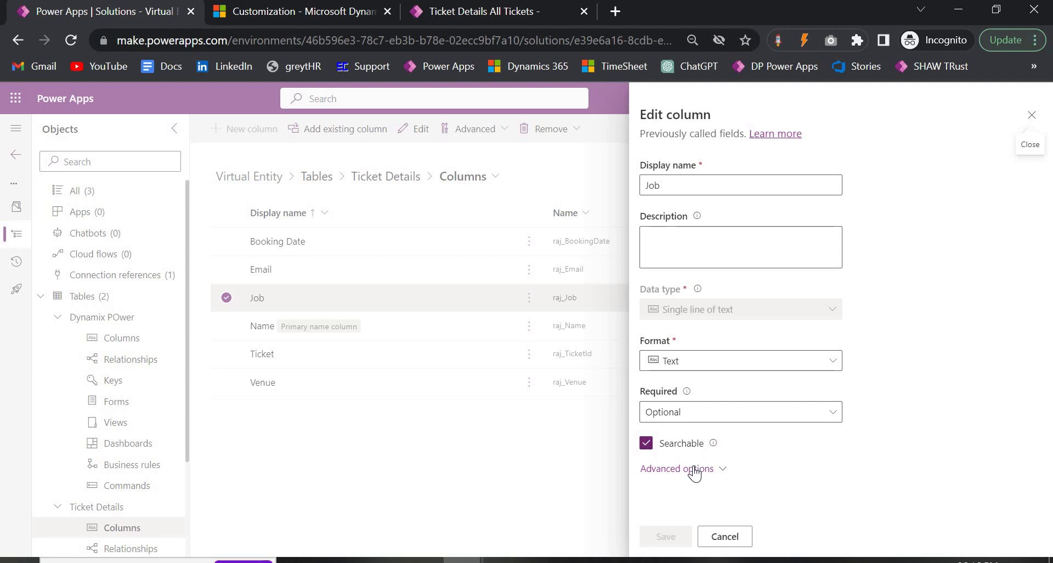
{"action": "left_click", "coordinate": [694, 469]}
{"action": "scroll", "coordinate": [707, 403], "scroll_direction": "down", "scroll_amount": 5}
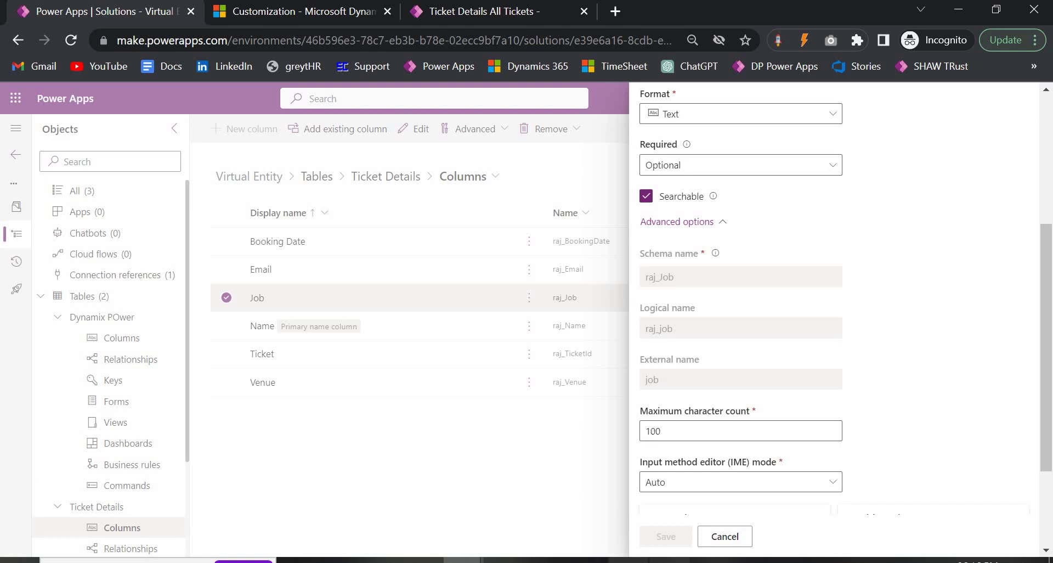
{"action": "left_click", "coordinate": [629, 559]}
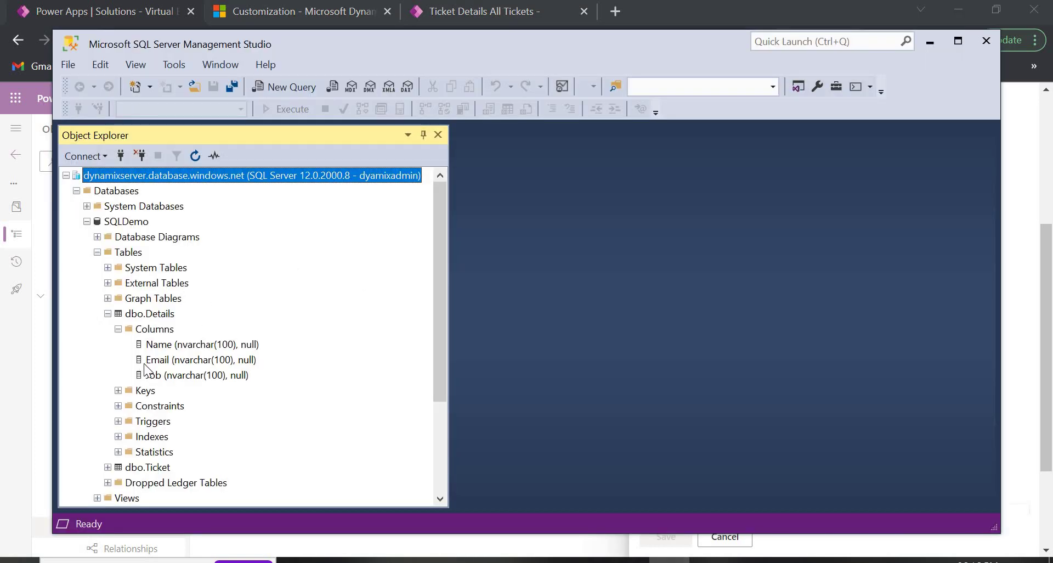
{"action": "left_click", "coordinate": [462, 559]}
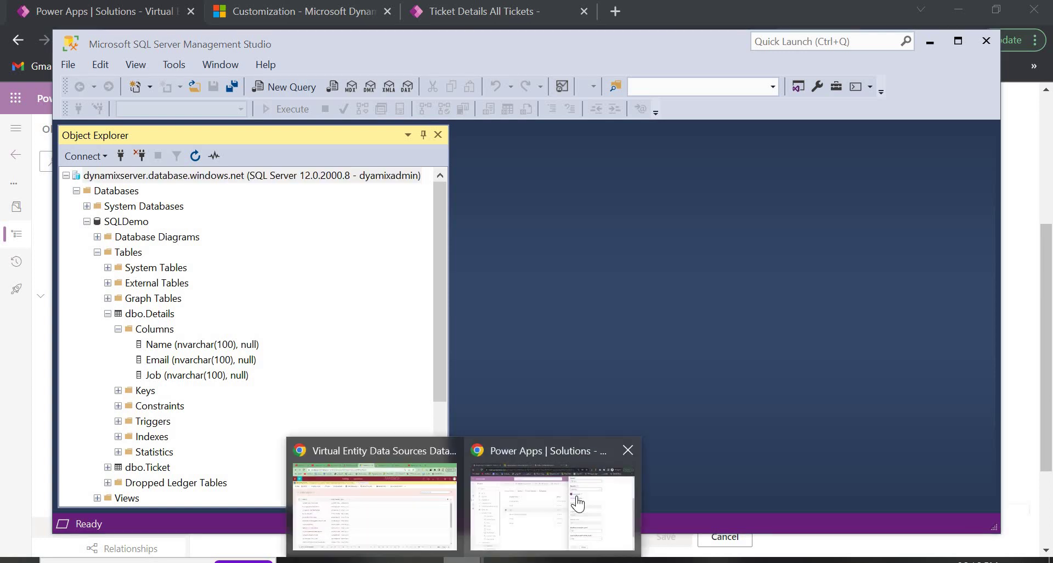
{"action": "left_click", "coordinate": [578, 504]}
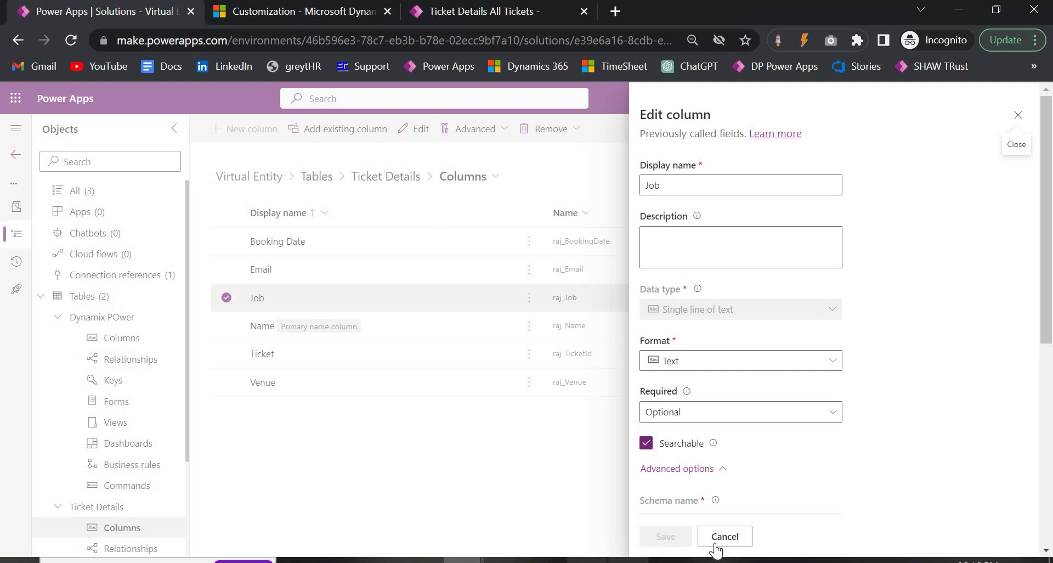
{"action": "key", "text": "Escape"}
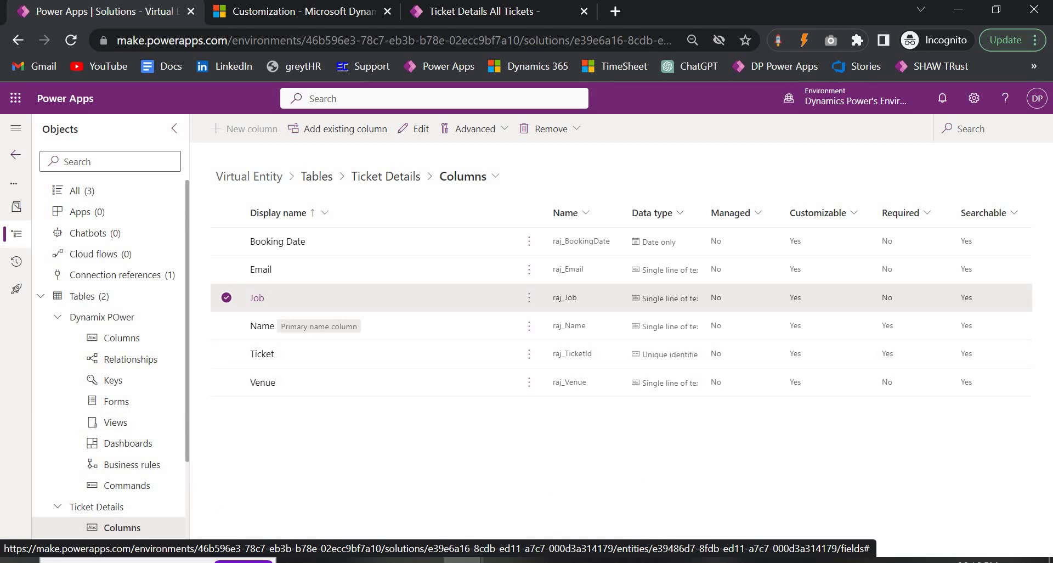
Step: Compare the Ticket Details columns with dbo.Details in SQL Server Management Studio, select its Name column, and return to Power Apps
{"action": "left_click", "coordinate": [669, 559]}
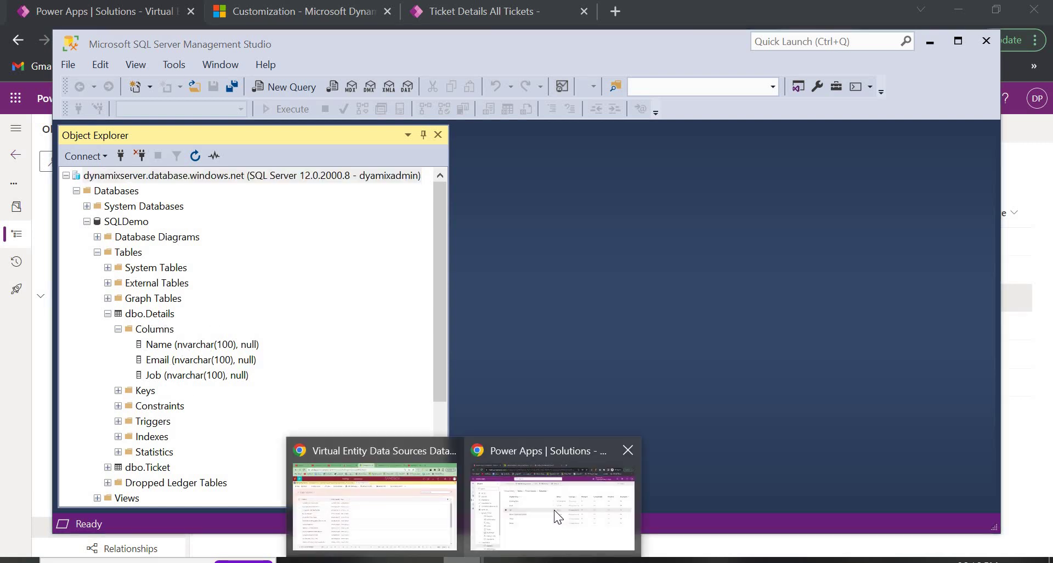
{"action": "left_click", "coordinate": [554, 509]}
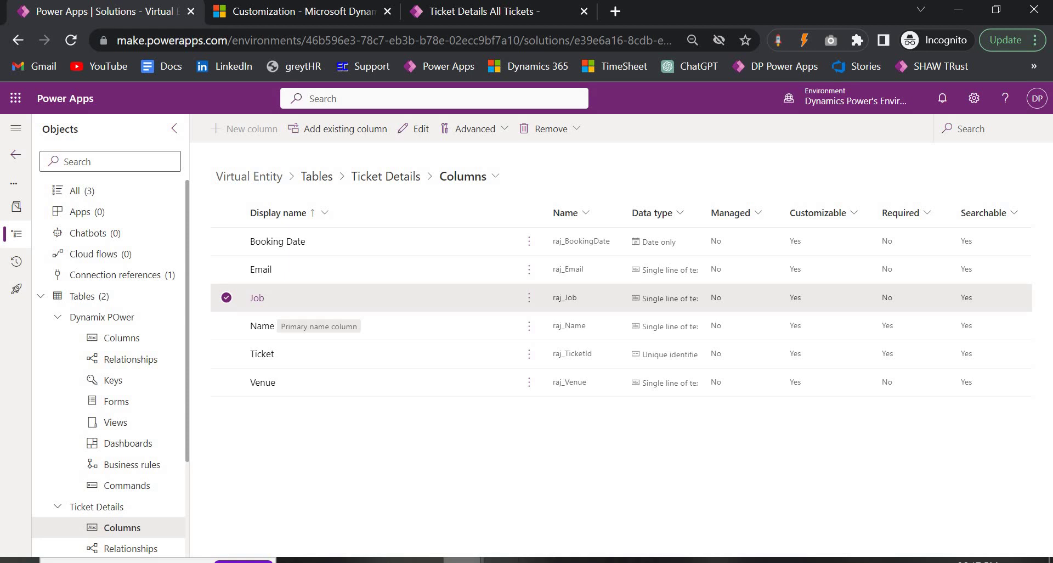
{"action": "mouse_move", "coordinate": [462, 559]}
{"action": "mouse_move", "coordinate": [556, 433]}
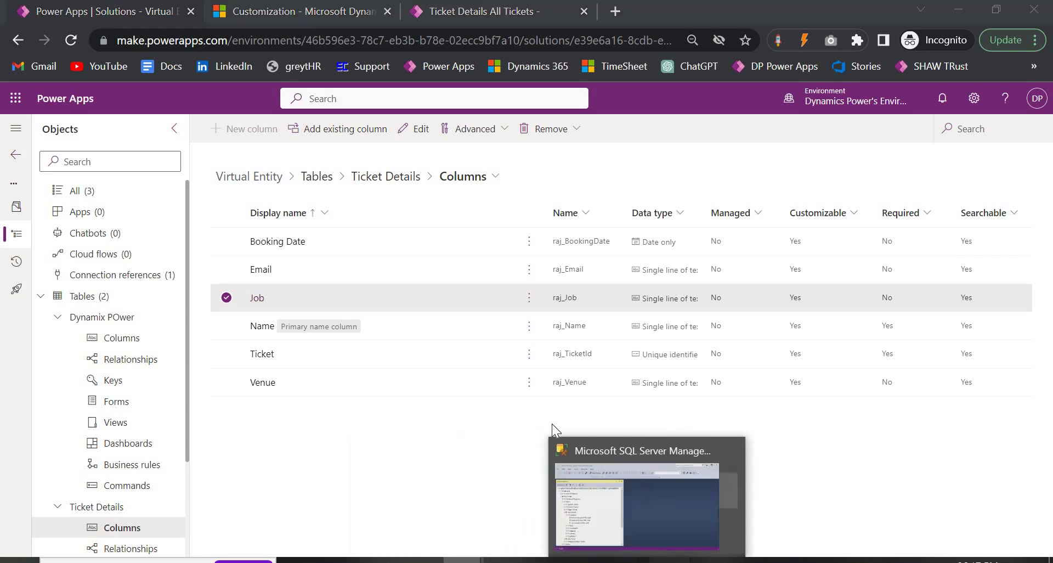
{"action": "left_click", "coordinate": [582, 466]}
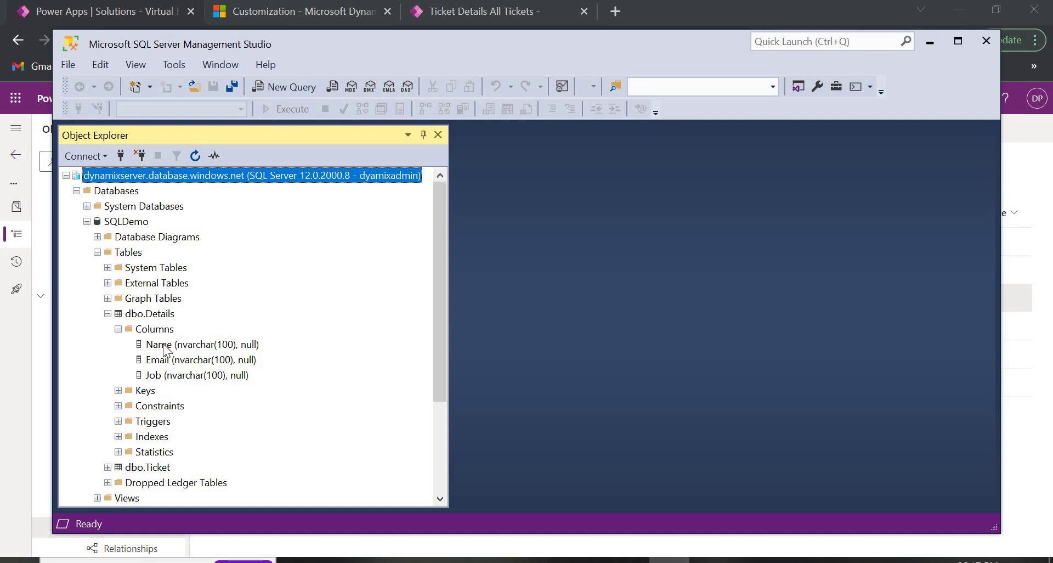
{"action": "left_click", "coordinate": [162, 345]}
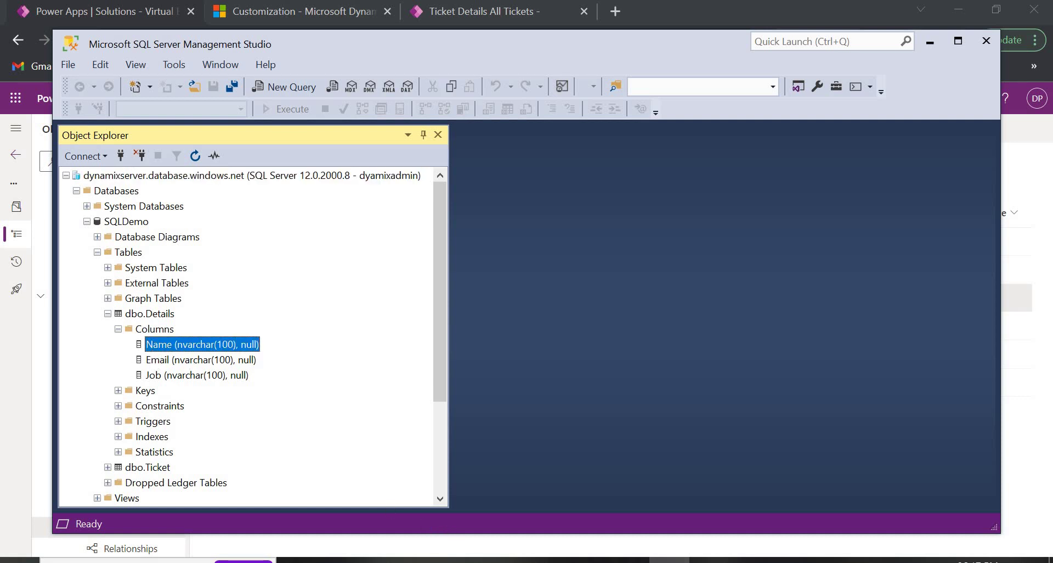
{"action": "left_click", "coordinate": [461, 558]}
{"action": "left_click", "coordinate": [544, 498]}
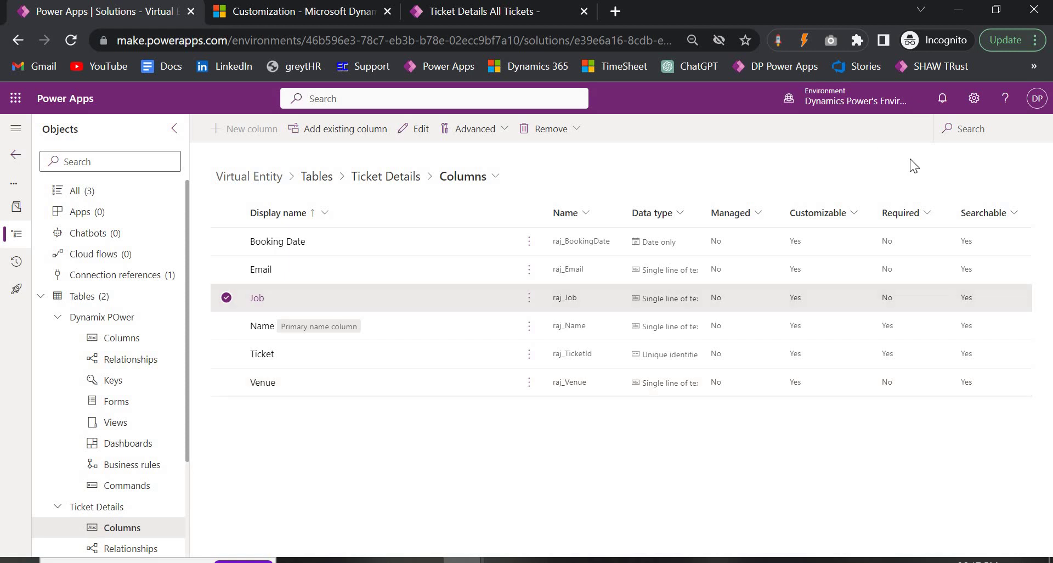
{"action": "left_click", "coordinate": [974, 99]}
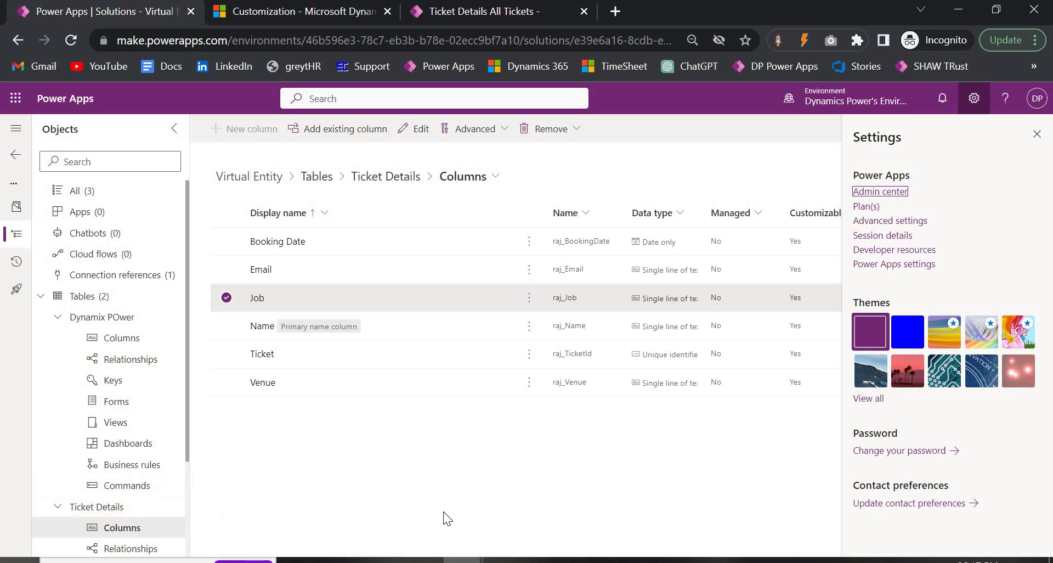
{"action": "key", "text": "alt+Tab"}
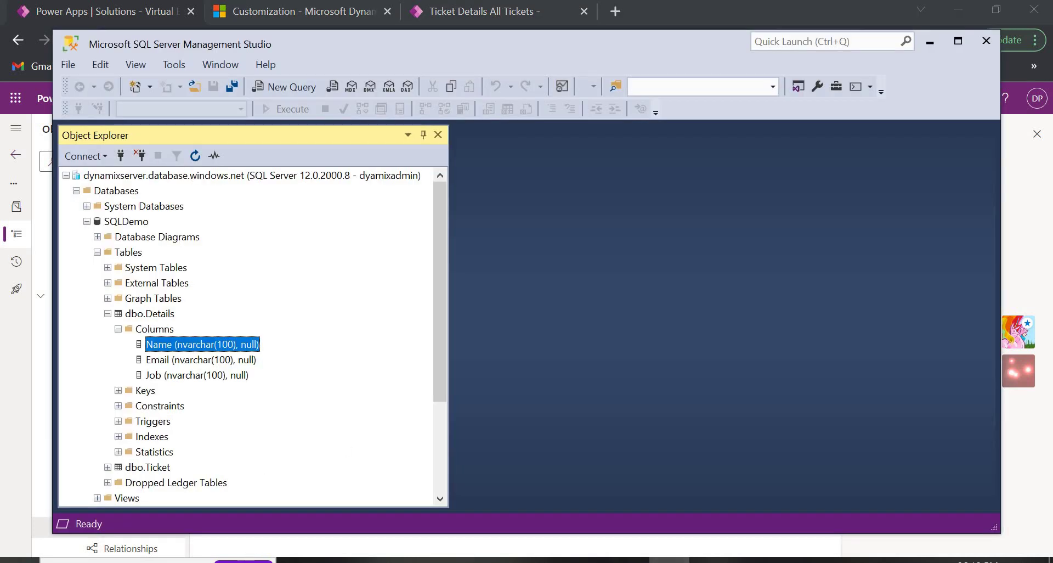
{"action": "mouse_move", "coordinate": [548, 559]}
{"action": "left_click", "coordinate": [538, 518]}
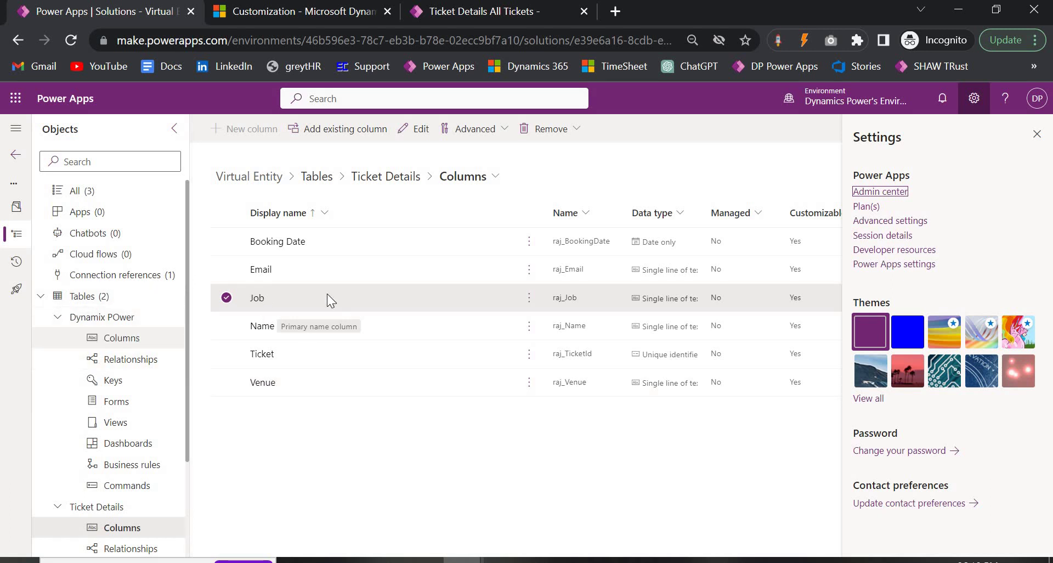
{"action": "left_click", "coordinate": [305, 307]}
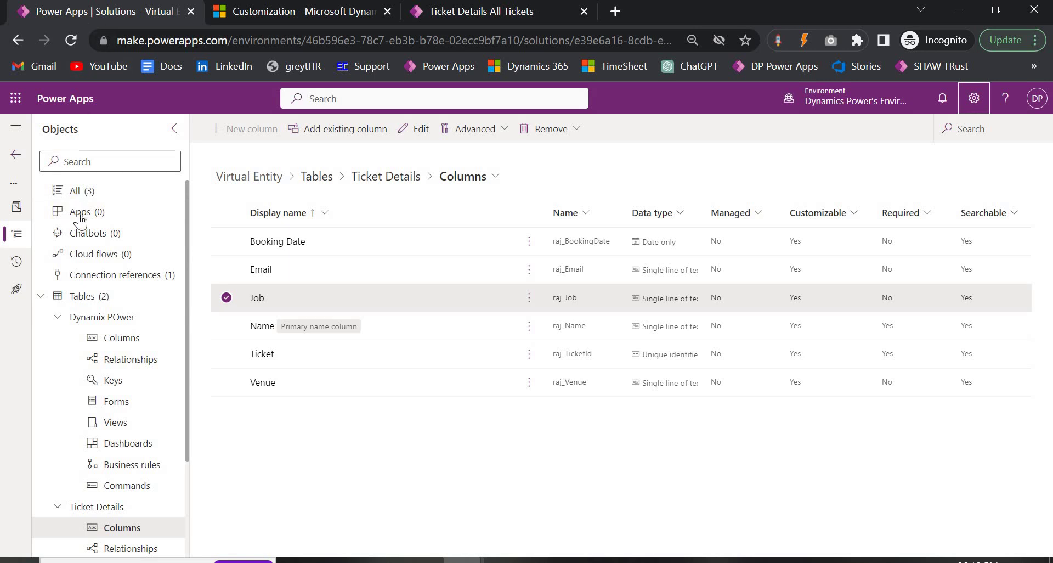
Step: Leave the Virtual Entity solution in Power Apps and open the list of all solutions from the Dynamics 365 customization settings
{"action": "left_click", "coordinate": [16, 156]}
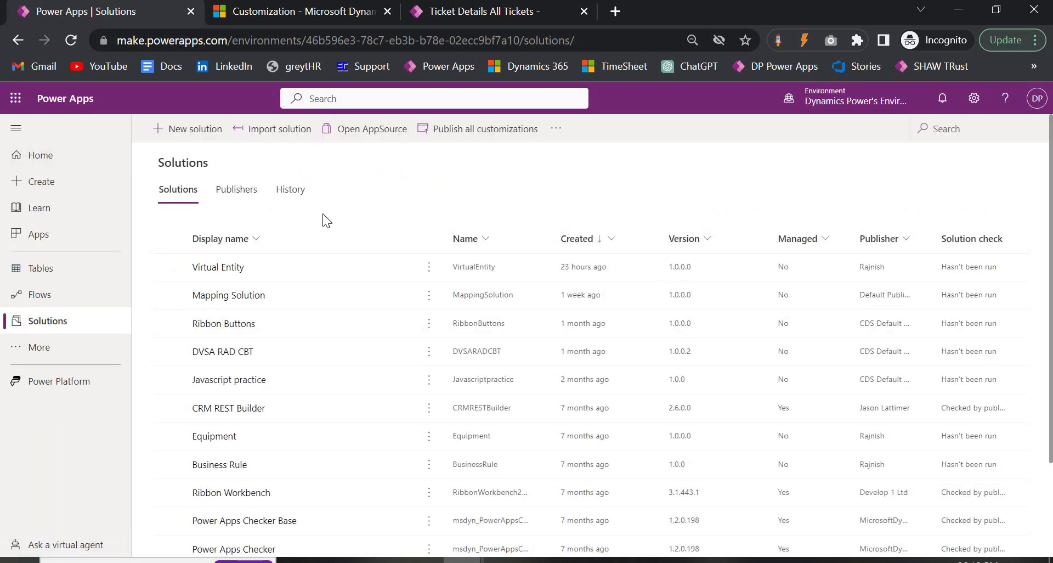
{"action": "left_click", "coordinate": [285, 15]}
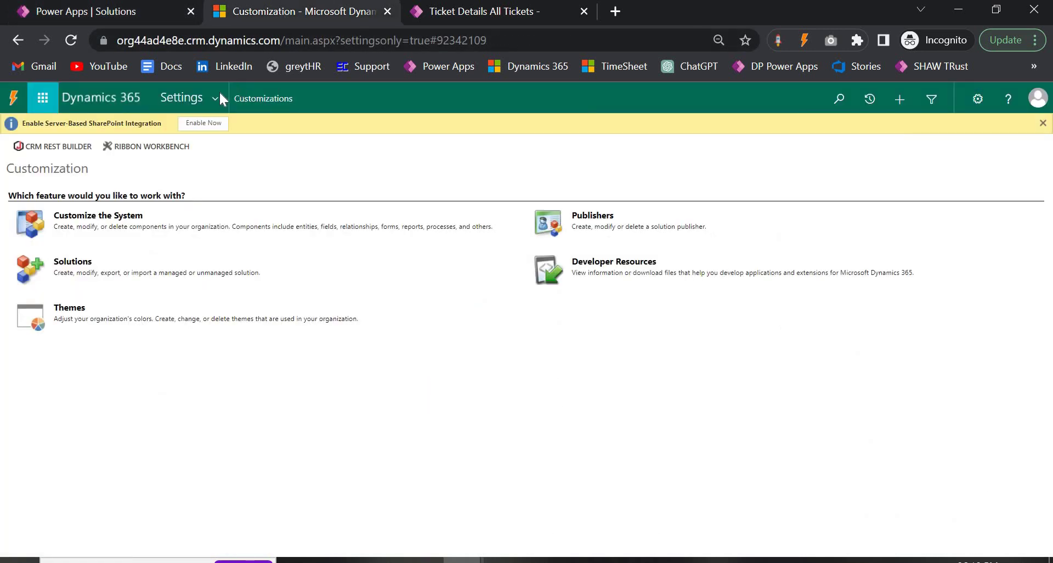
{"action": "left_click", "coordinate": [216, 100]}
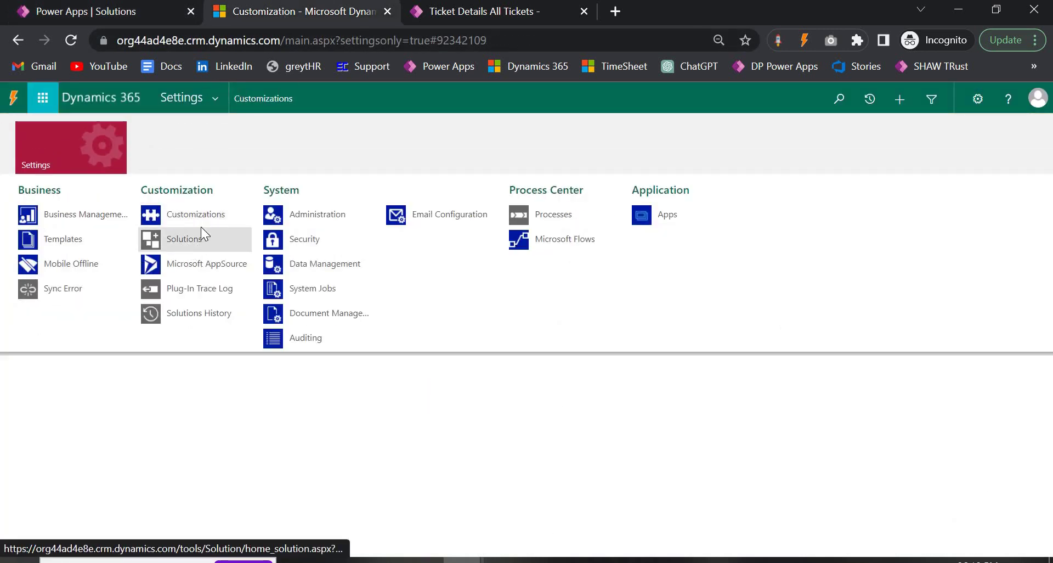
{"action": "left_click", "coordinate": [196, 215]}
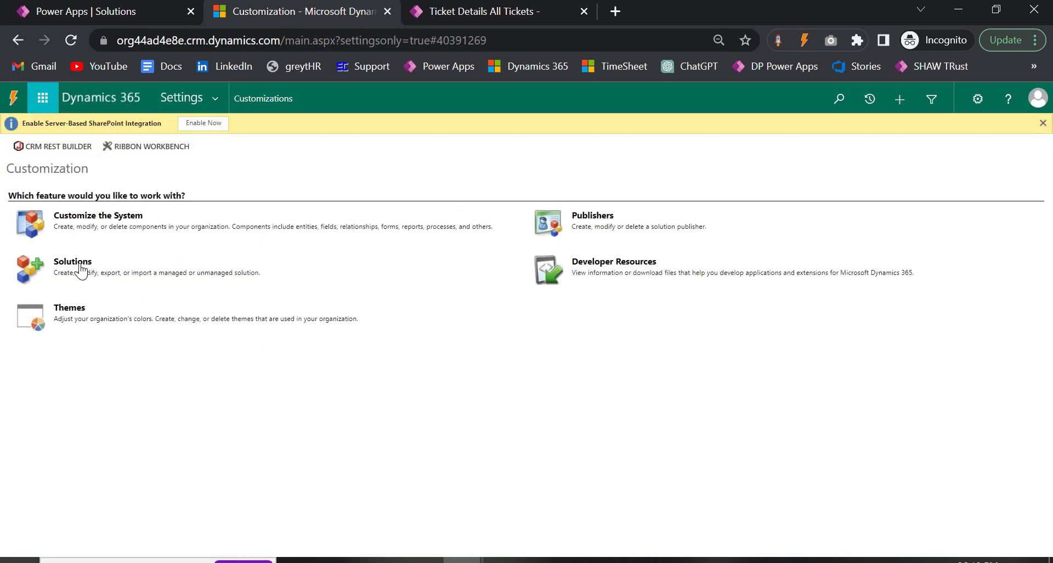
{"action": "left_click", "coordinate": [80, 264]}
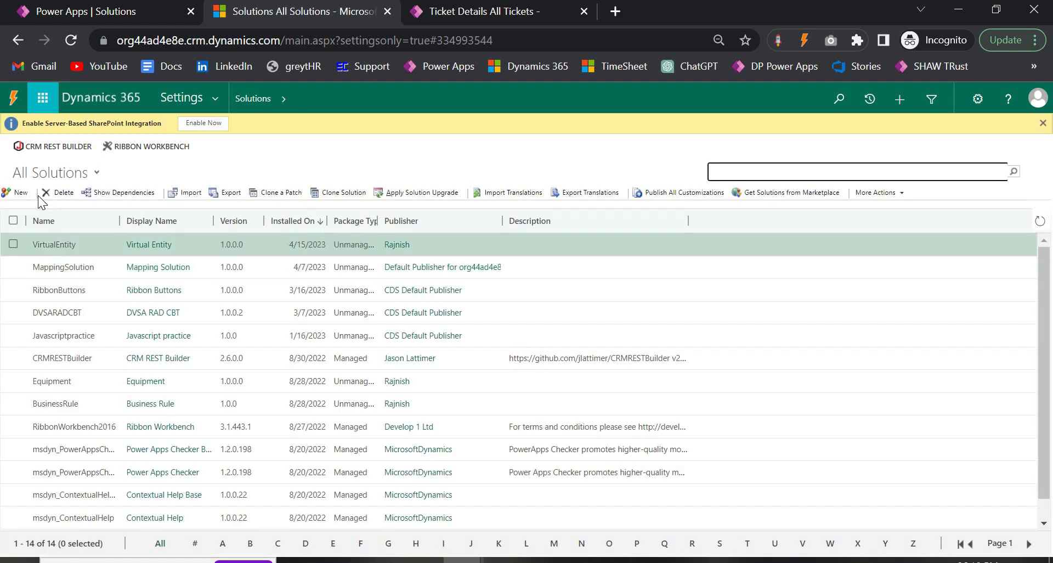
Step: Open the VirtualEntity solution in the classic solution editor and start a new entity
{"action": "left_click", "coordinate": [51, 245]}
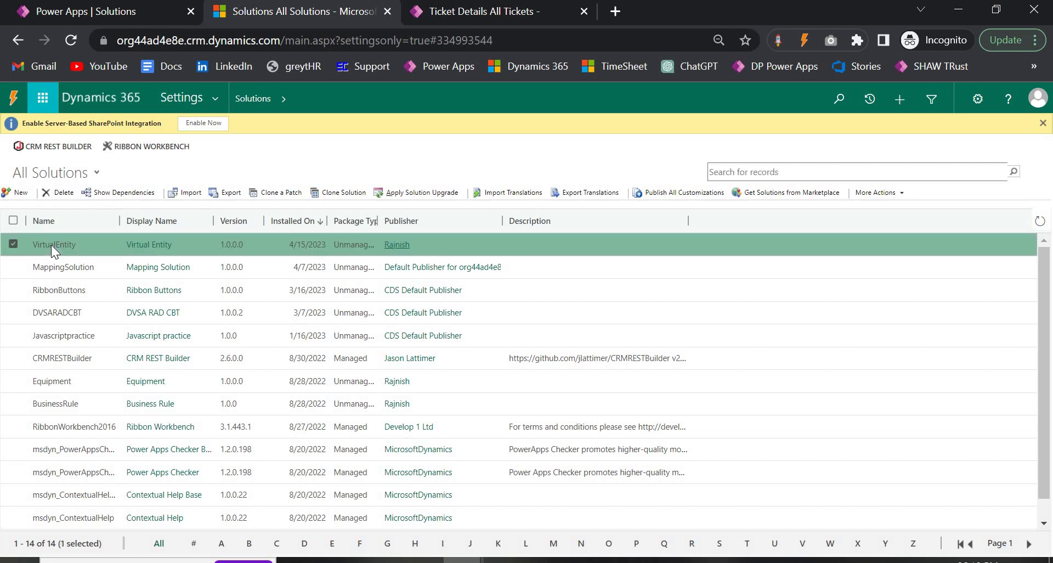
{"action": "double_click", "coordinate": [51, 245]}
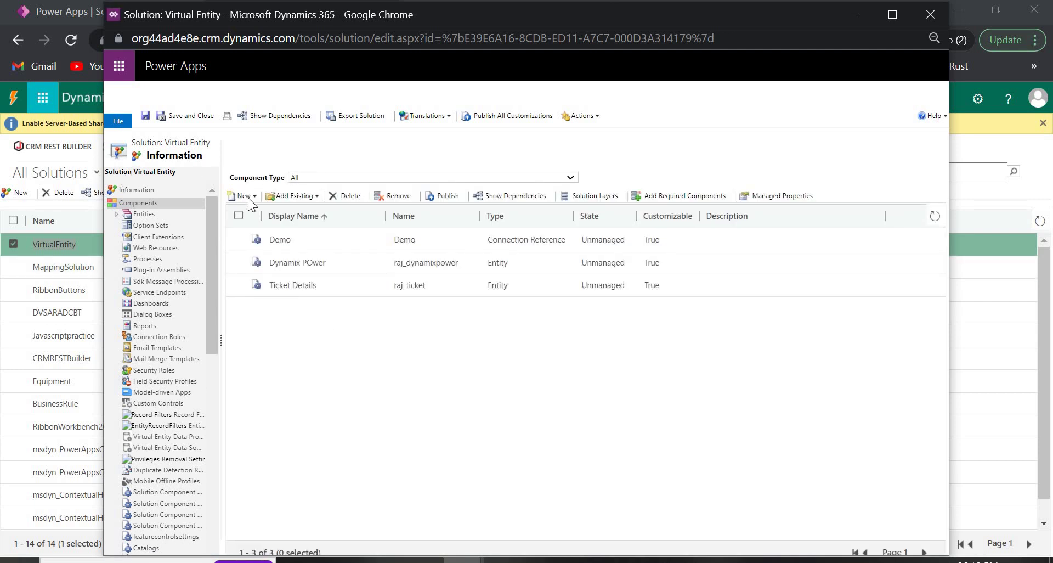
{"action": "left_click", "coordinate": [247, 197]}
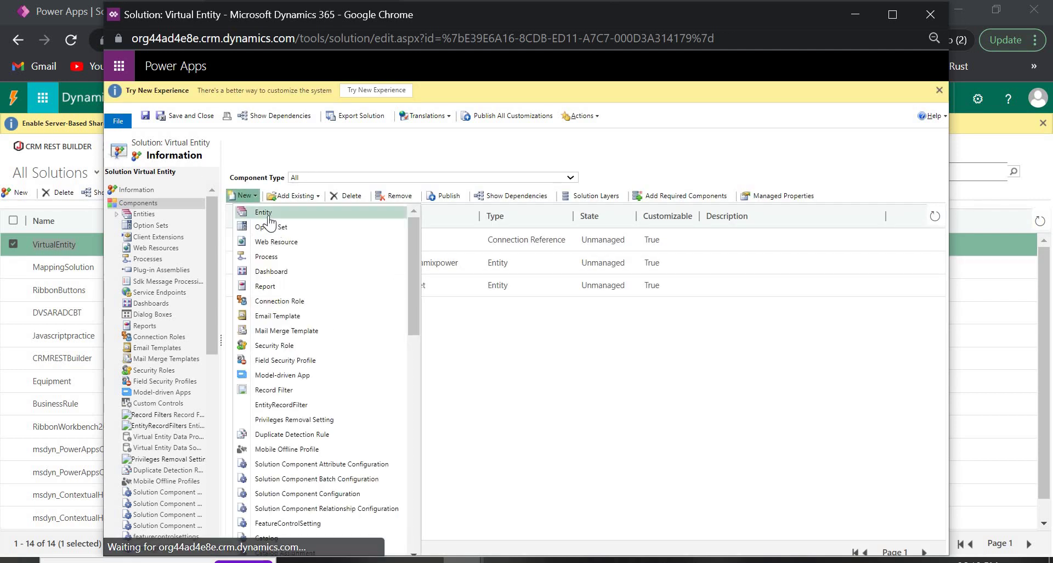
{"action": "left_click", "coordinate": [269, 214]}
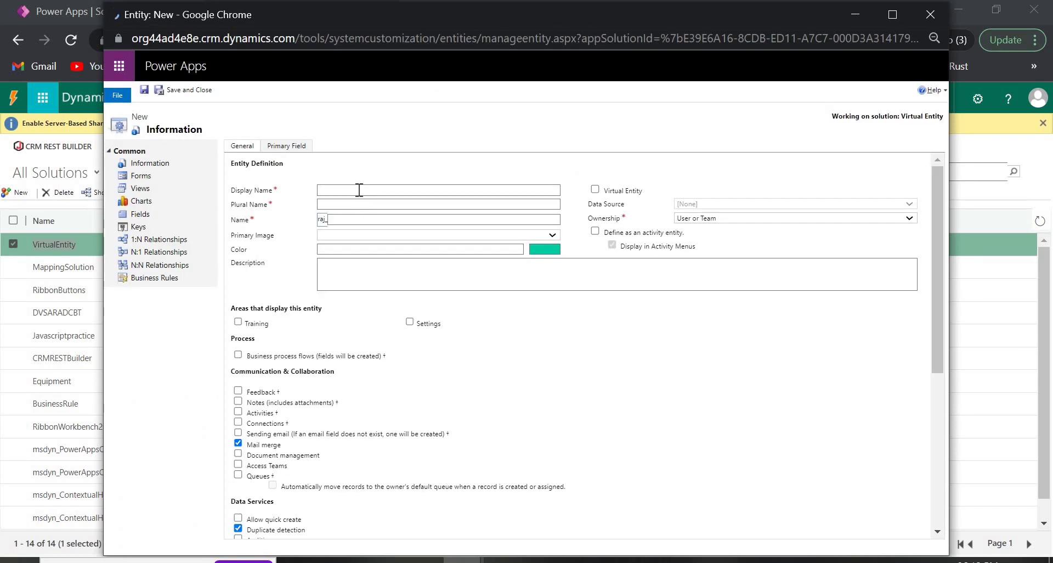
Step: Enter the display name Test, mark the entity as a virtual entity, and set its external name to dbo.test
{"action": "type", "text": "Test"}
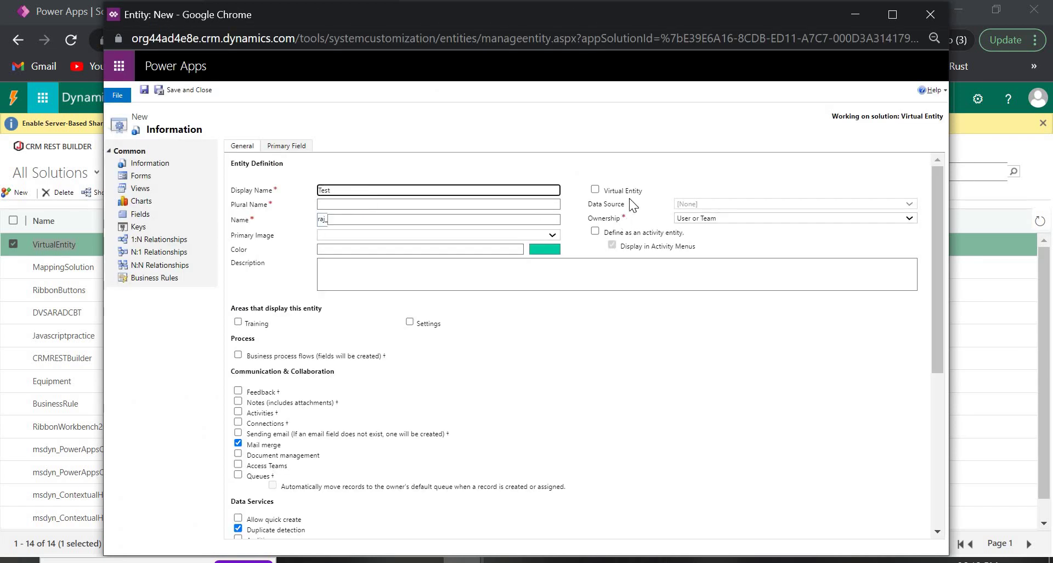
{"action": "left_click", "coordinate": [595, 190]}
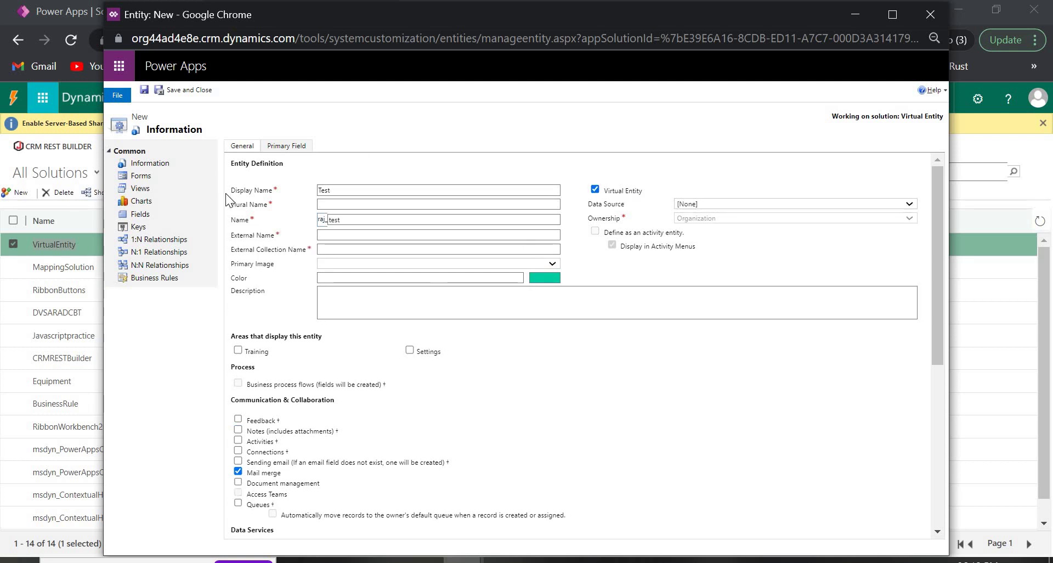
{"action": "left_click", "coordinate": [340, 236]}
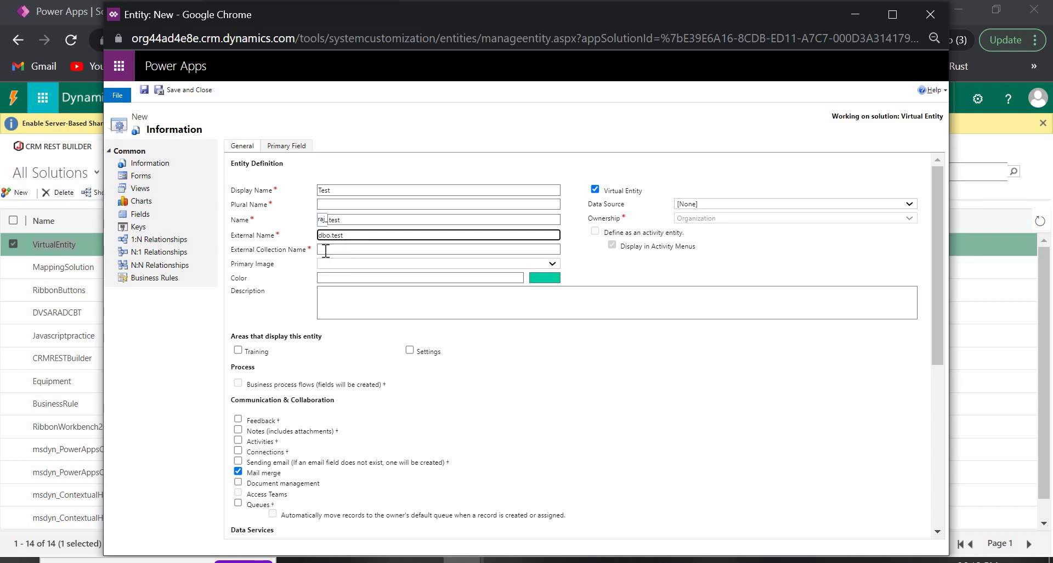
{"action": "left_click", "coordinate": [326, 249]}
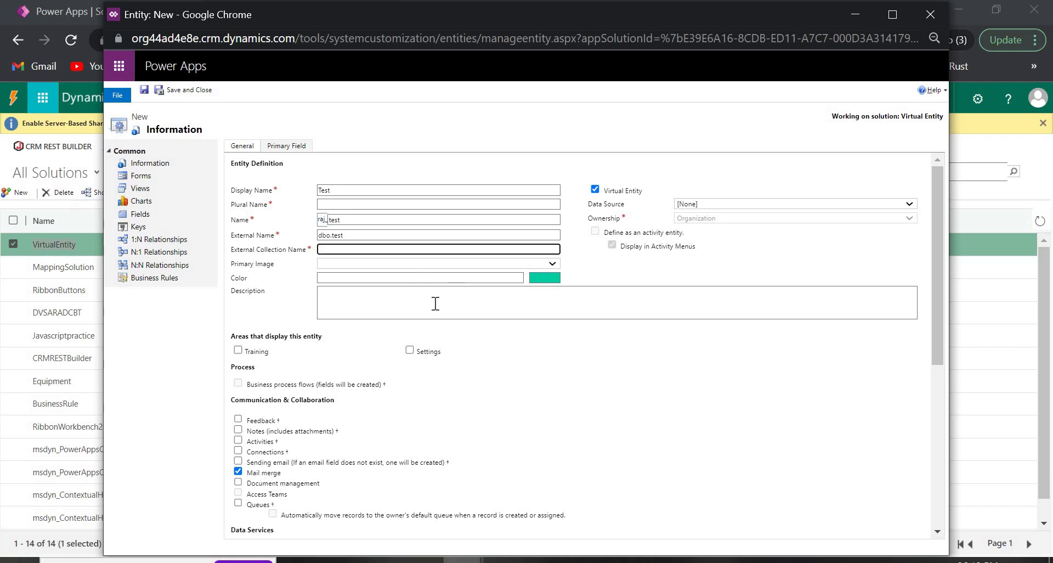
Step: Review the available data sources for the virtual entity, discard the unsaved entity, and close the solution window
{"action": "left_click", "coordinate": [696, 204]}
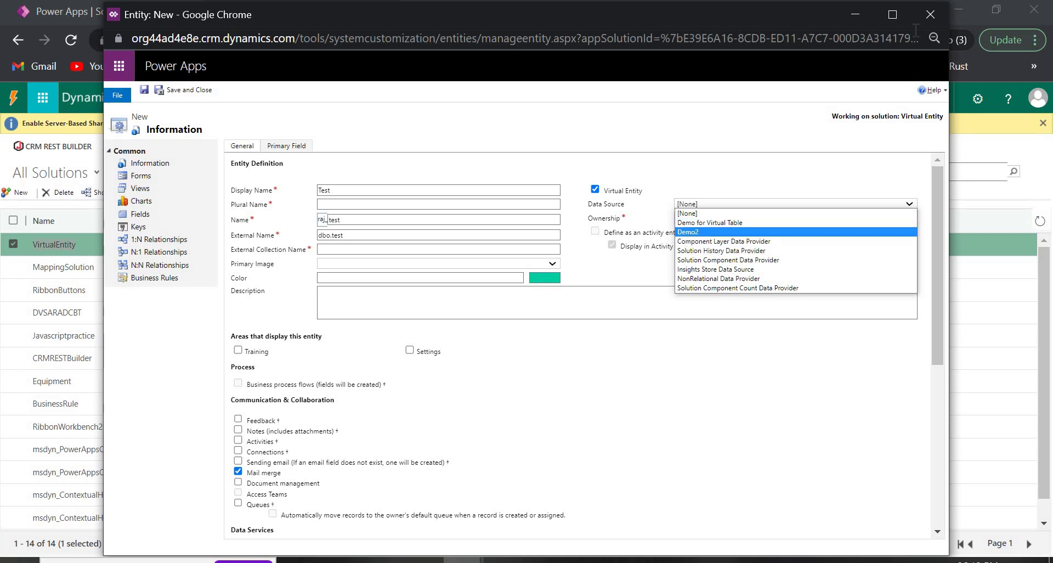
{"action": "left_click", "coordinate": [302, 268]}
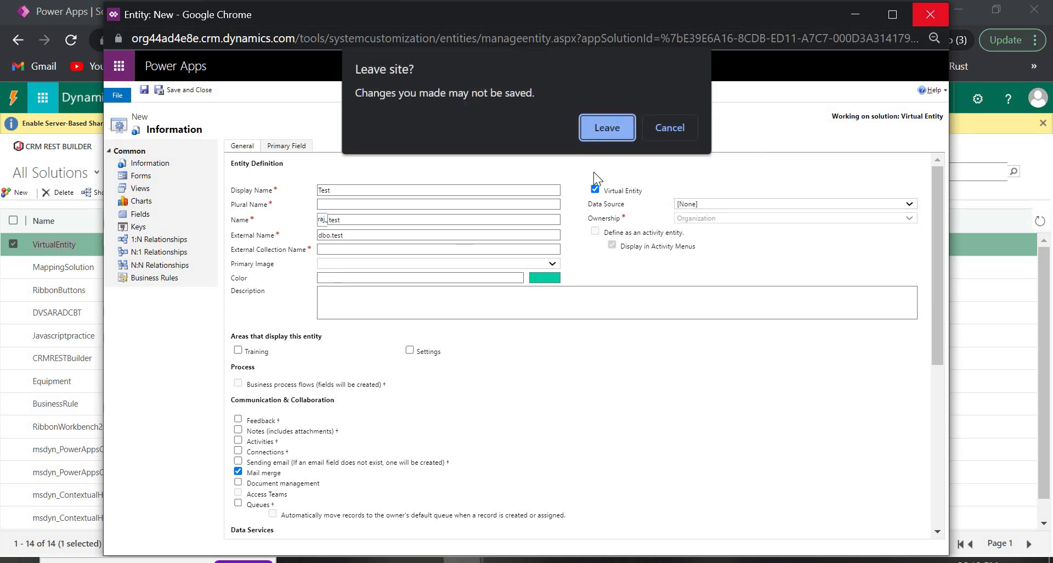
{"action": "key", "text": "Return"}
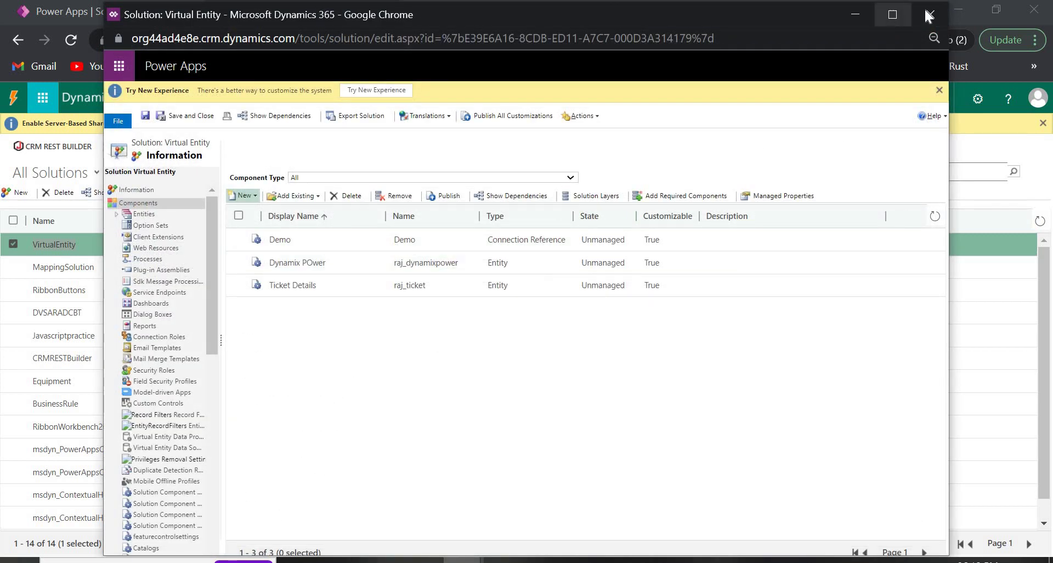
{"action": "left_click", "coordinate": [928, 16]}
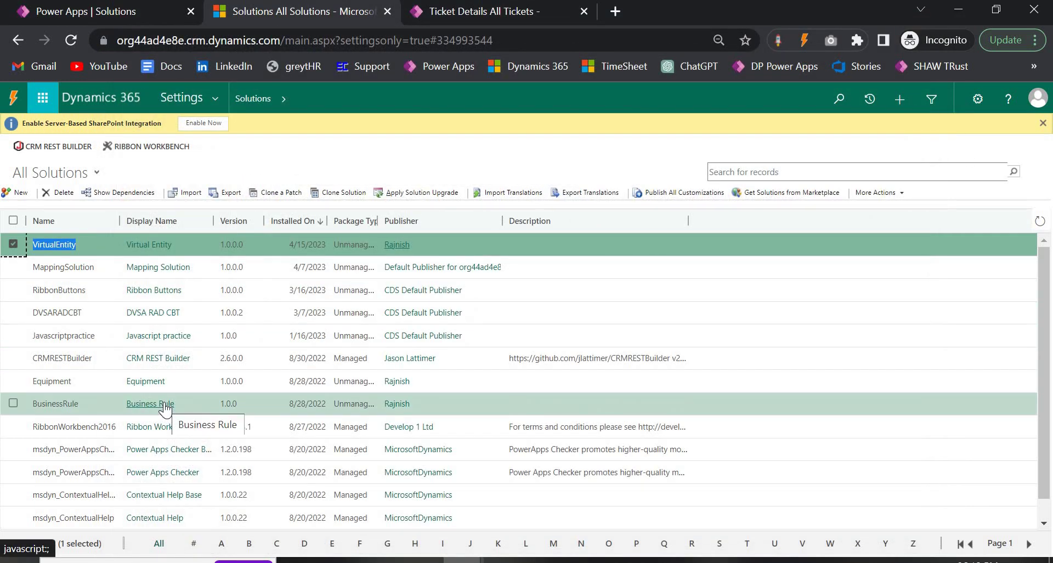